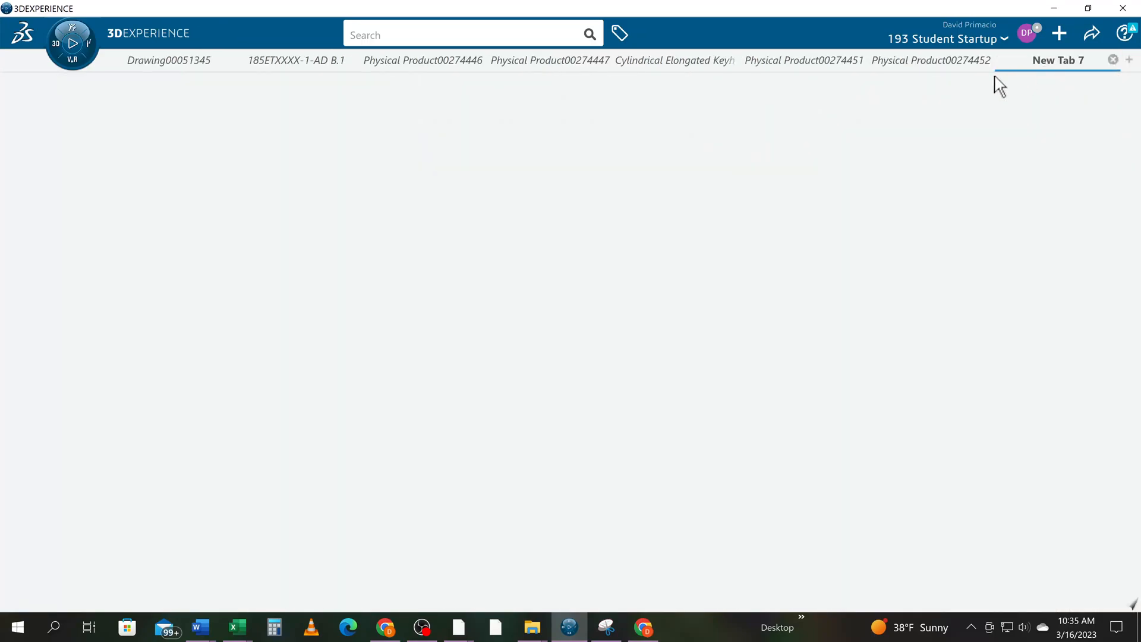
Step: Create a new 3D part in Part Design and define PartBody as the in-work object
click(51, 51)
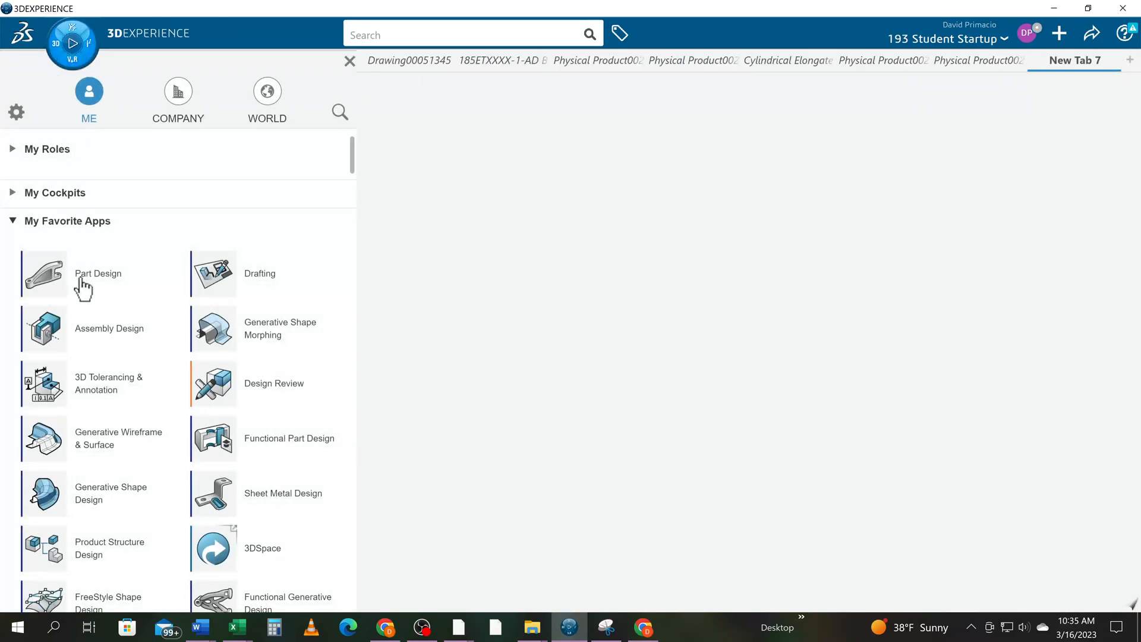
click(77, 275)
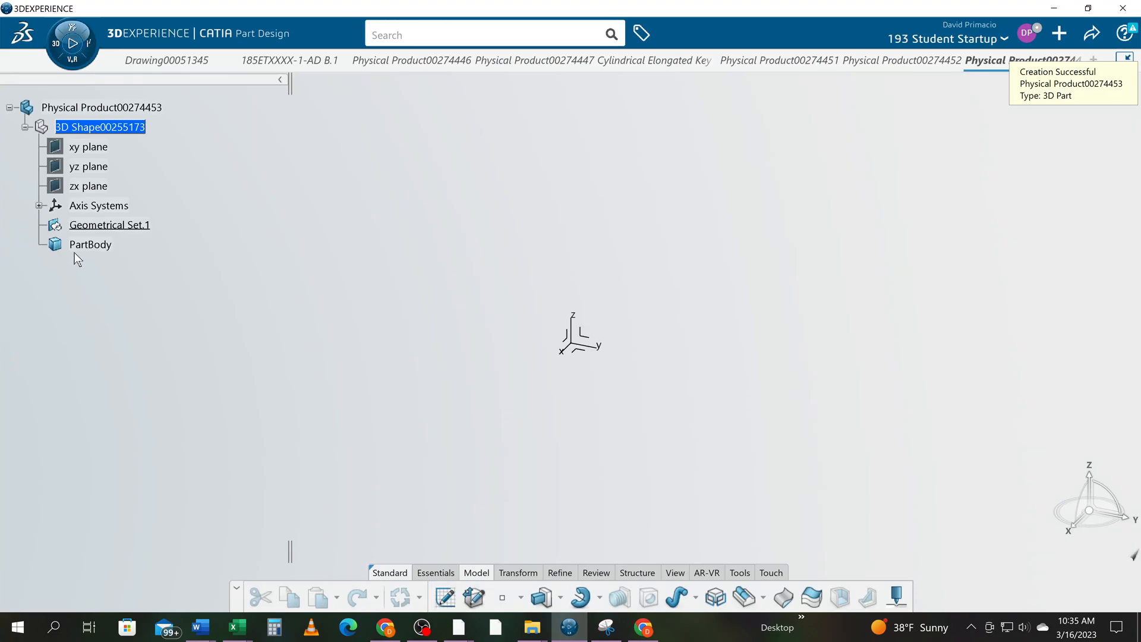
right_click(74, 244)
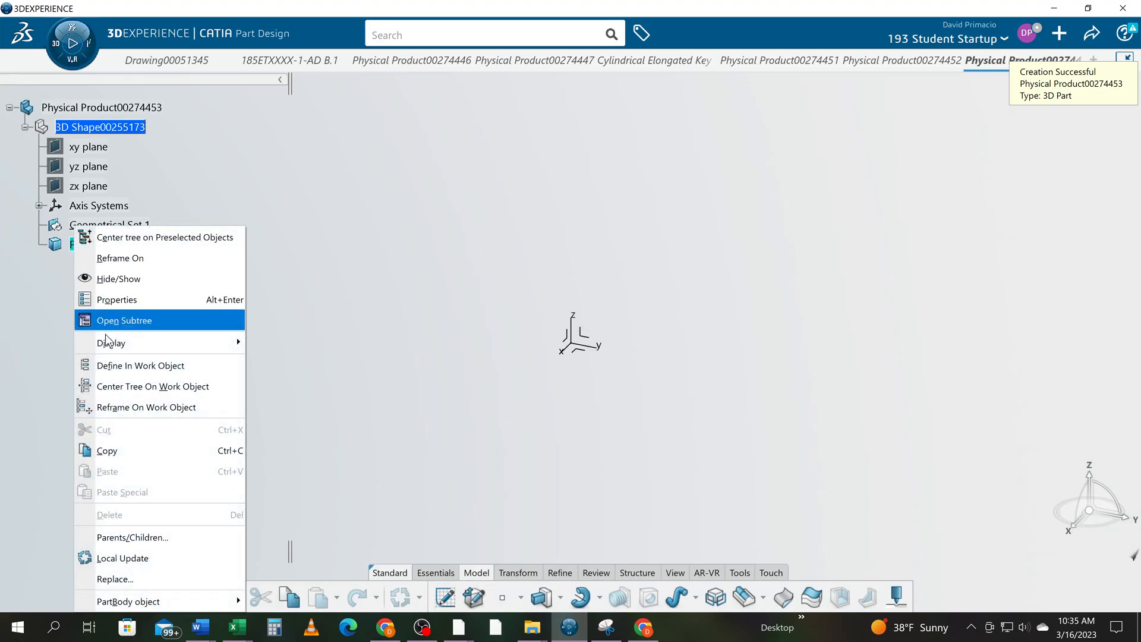
click(119, 365)
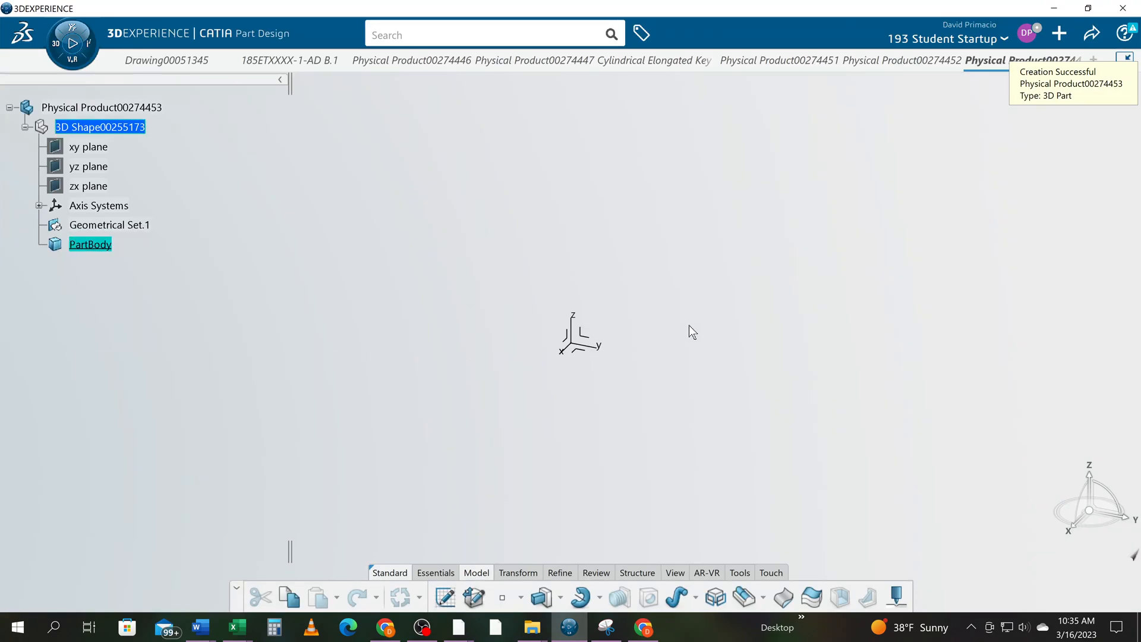
Step: Open a new sketch on the yz plane
click(588, 339)
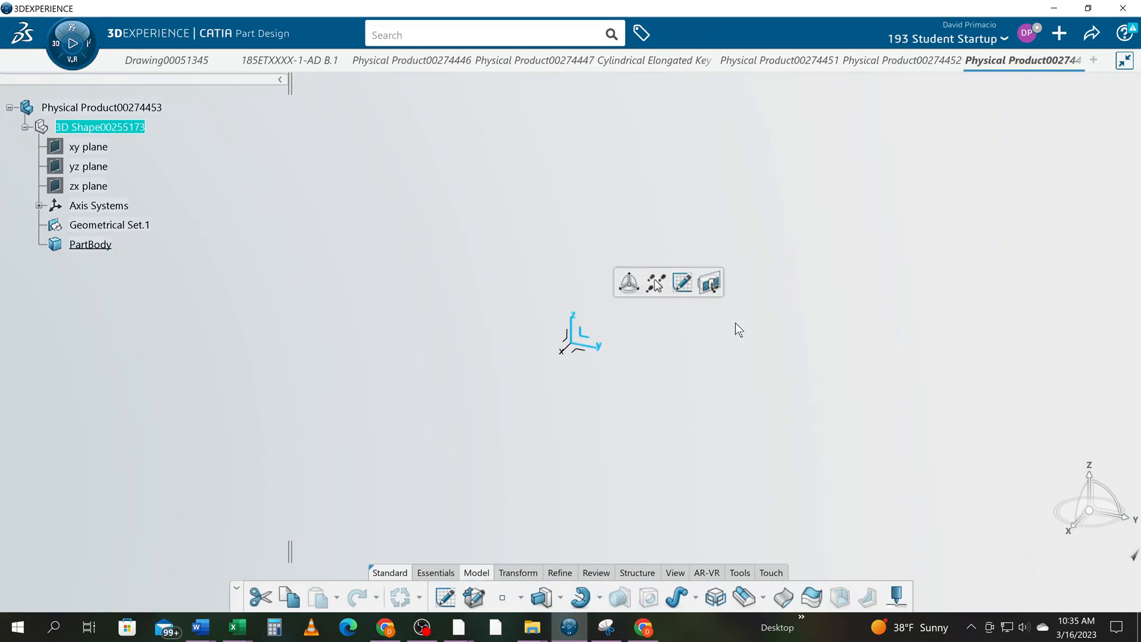
click(683, 283)
middle_drag(723, 275, 221, 464)
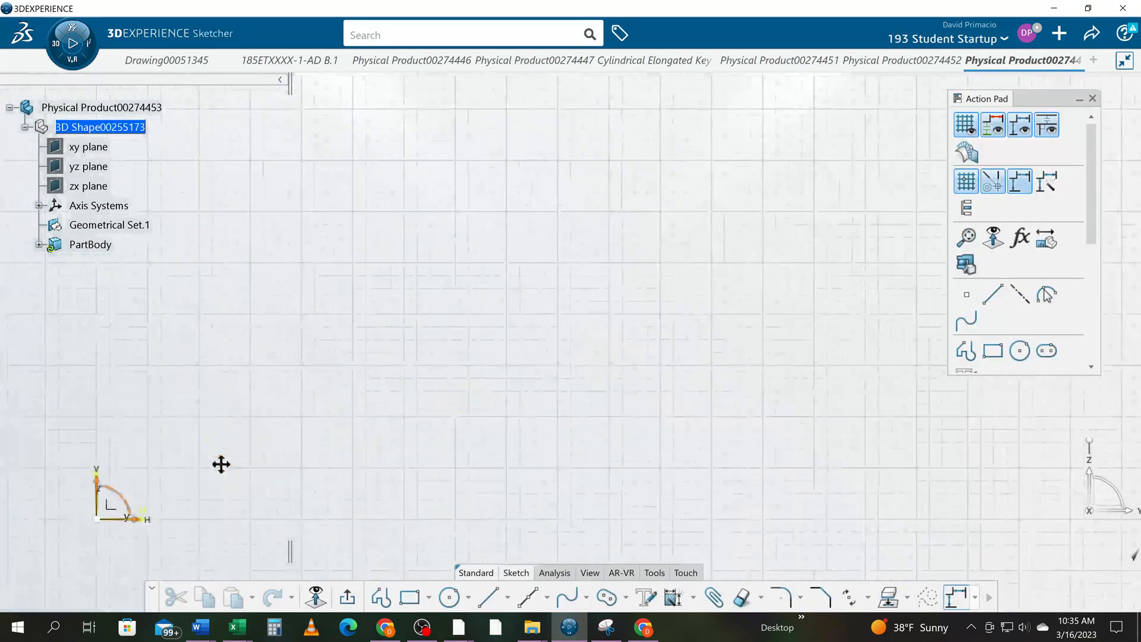
Step: Draw a circle with a radius of about 4 in, centred at H 9 in, V 4 in
click(450, 597)
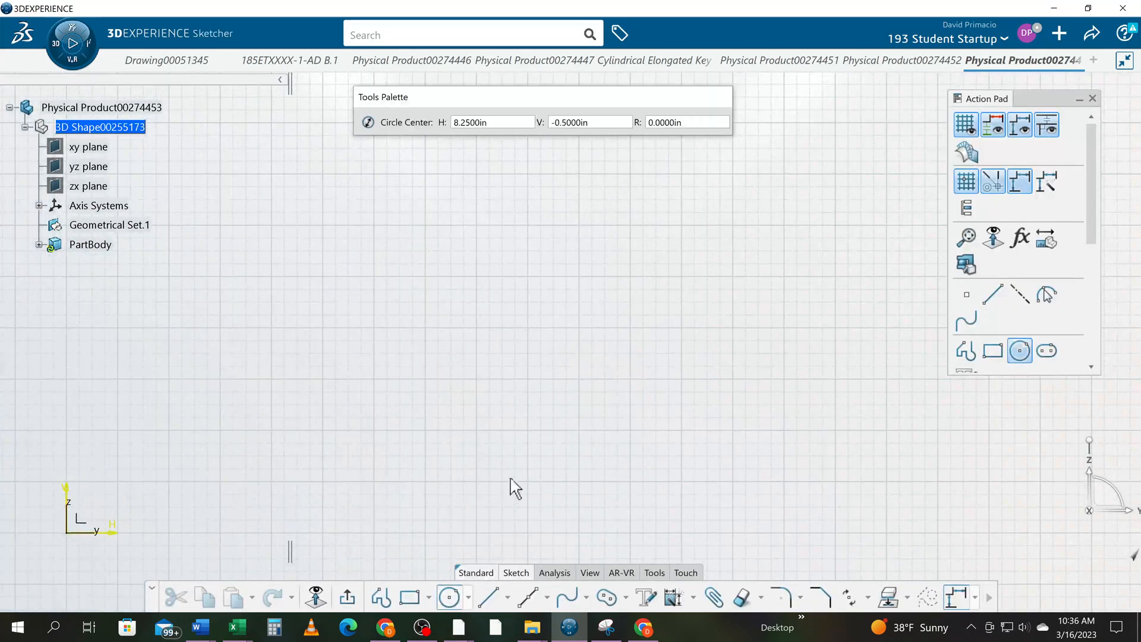
click(527, 327)
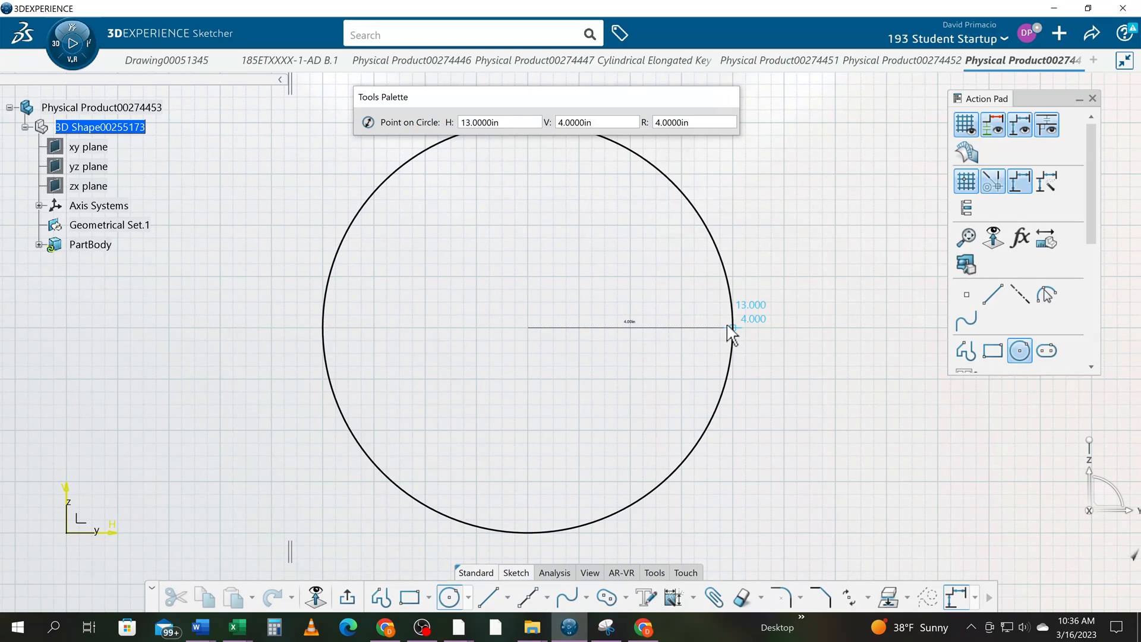
click(728, 327)
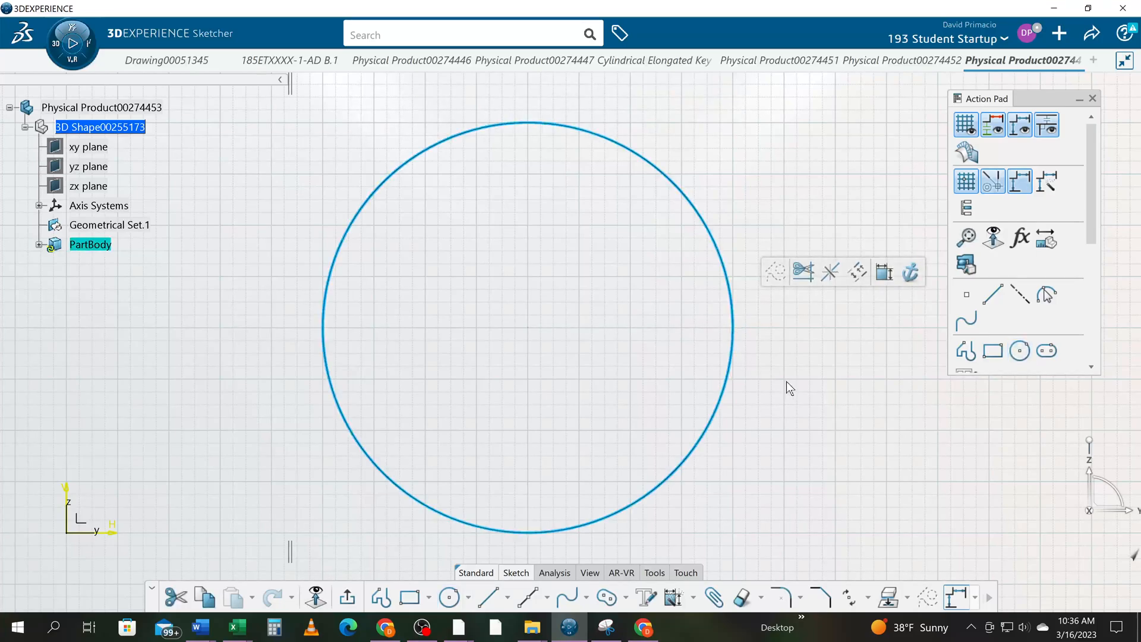
Step: Draw a smaller concentric circle with a radius of about 3.01 in from the first circle's centre
click(447, 601)
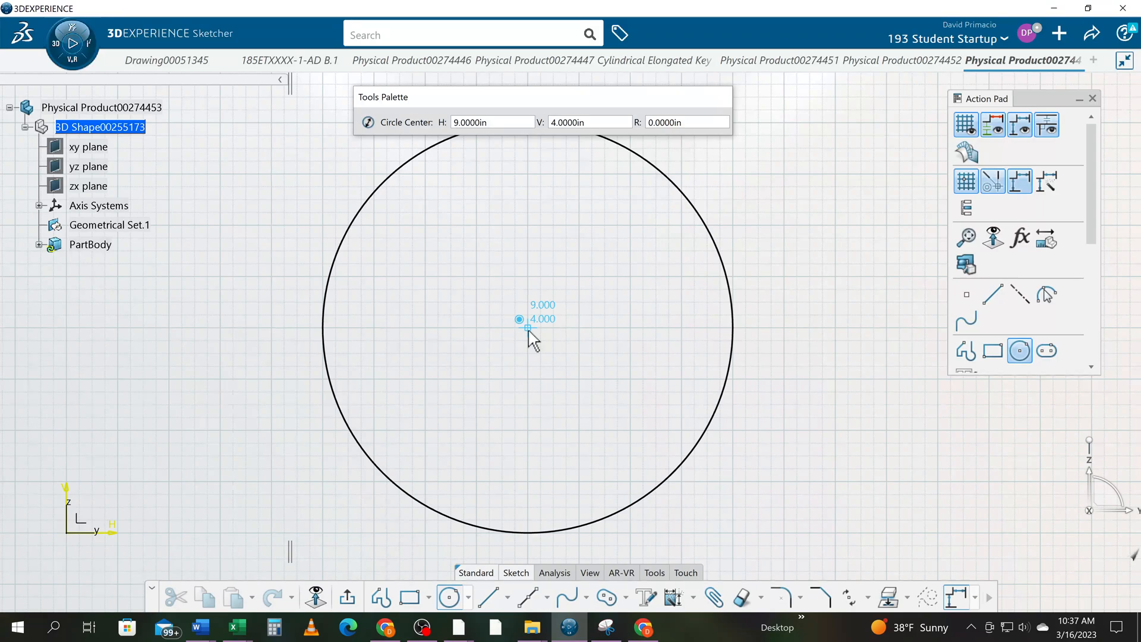
click(528, 331)
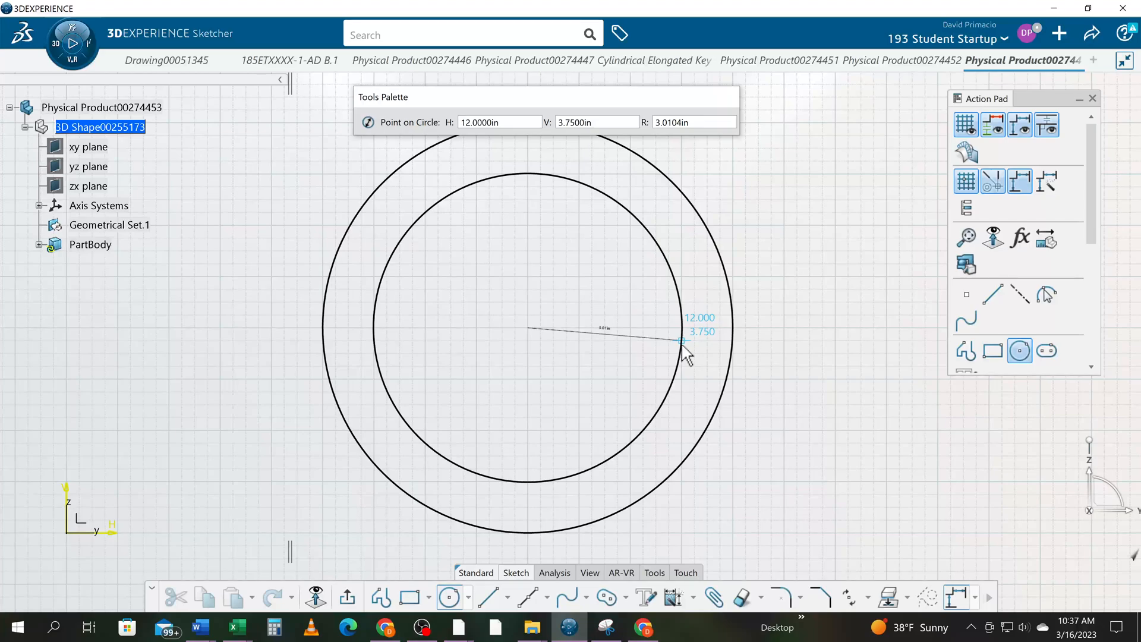
click(681, 345)
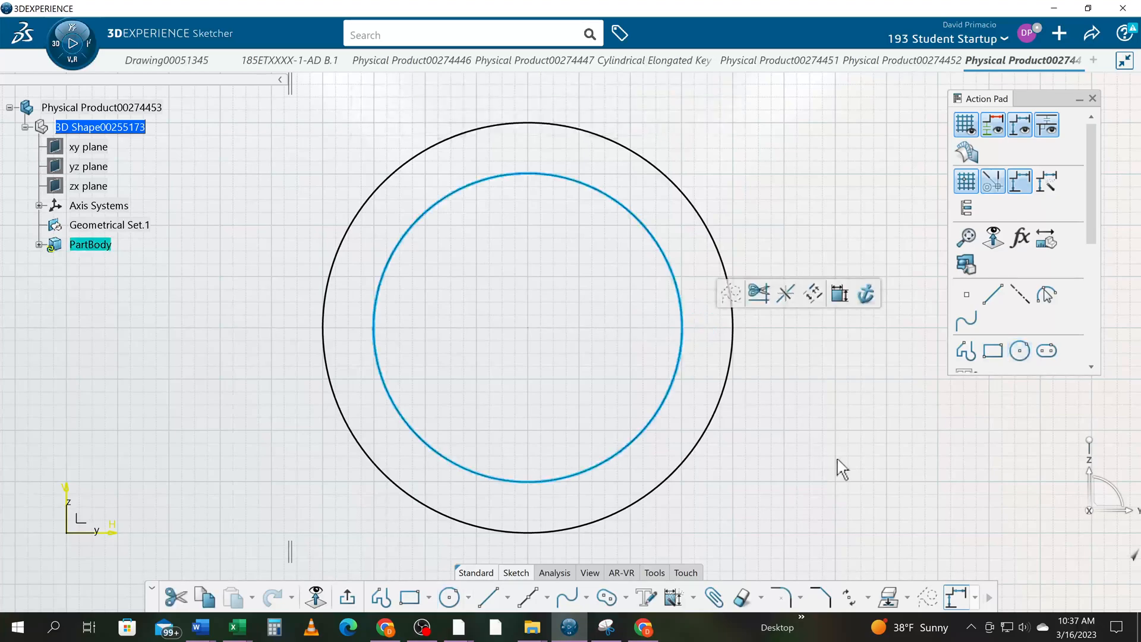
Step: Stretch the outer circle to a slightly larger radius, leaving the inner circle as drawn
click(718, 440)
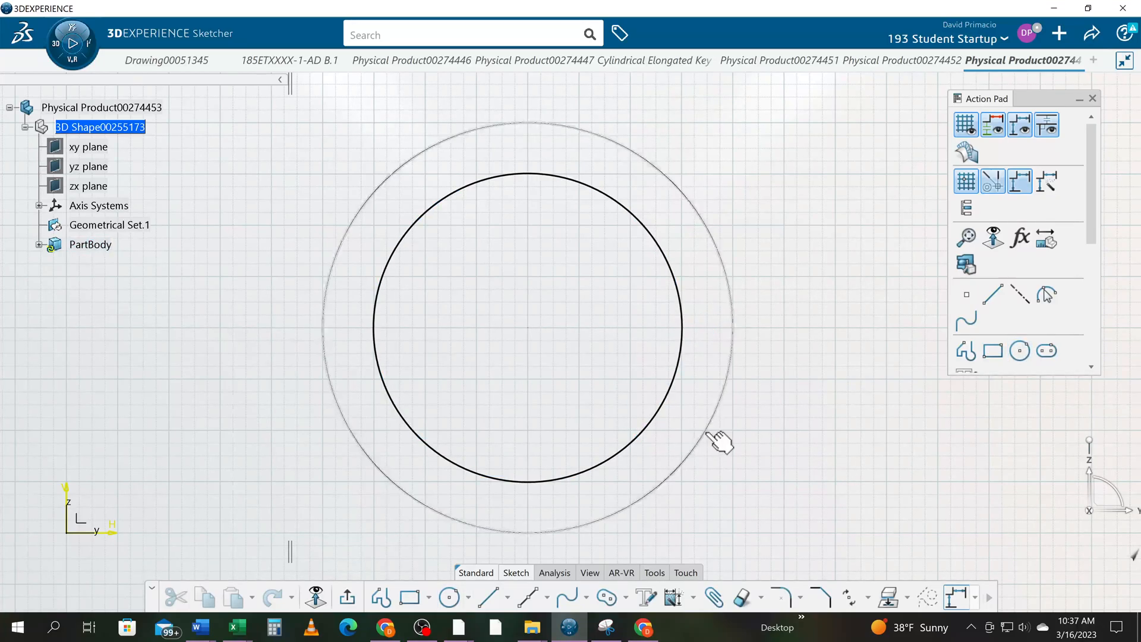
drag(706, 432, 738, 415)
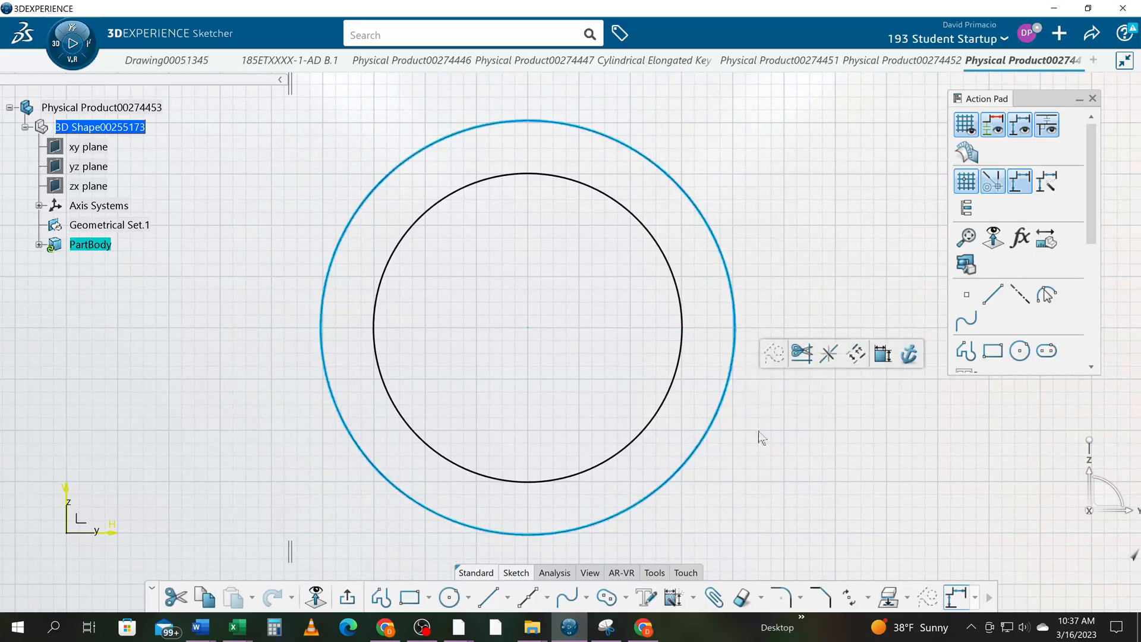
click(786, 450)
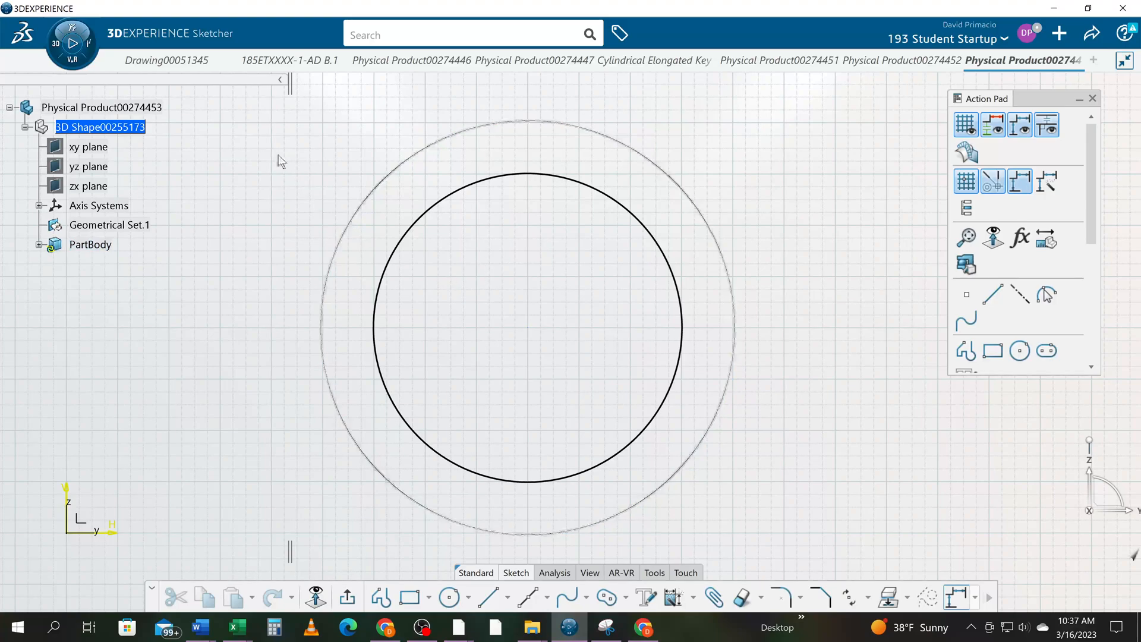
Step: Select both concentric circles and shift them together slightly downward in the sketch
drag(237, 109, 773, 512)
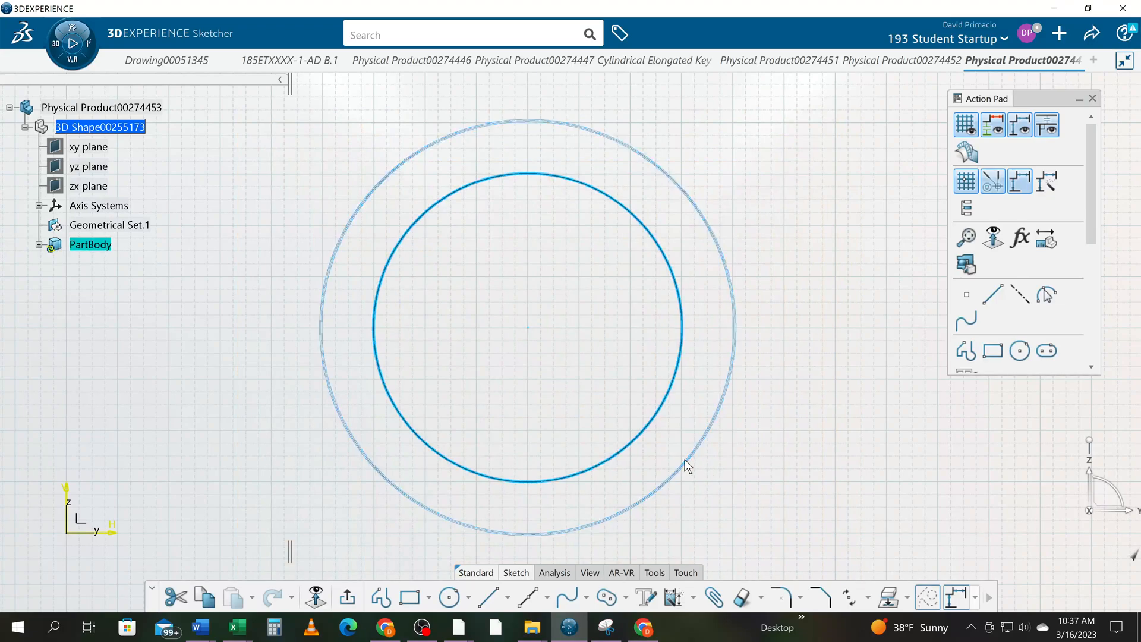
click(684, 459)
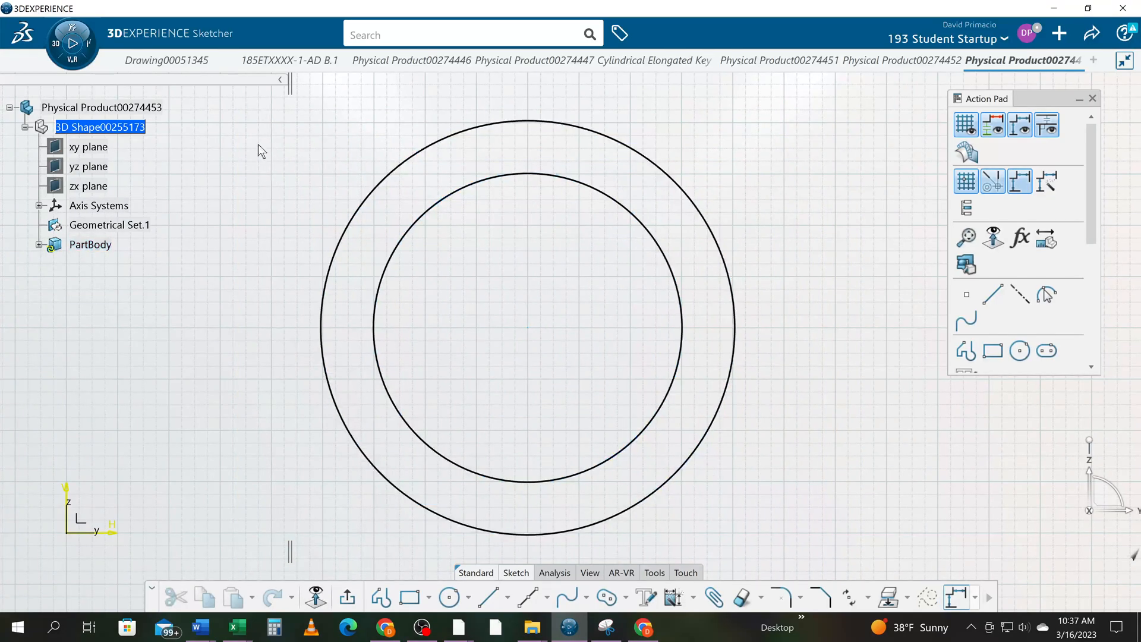
drag(240, 99, 838, 576)
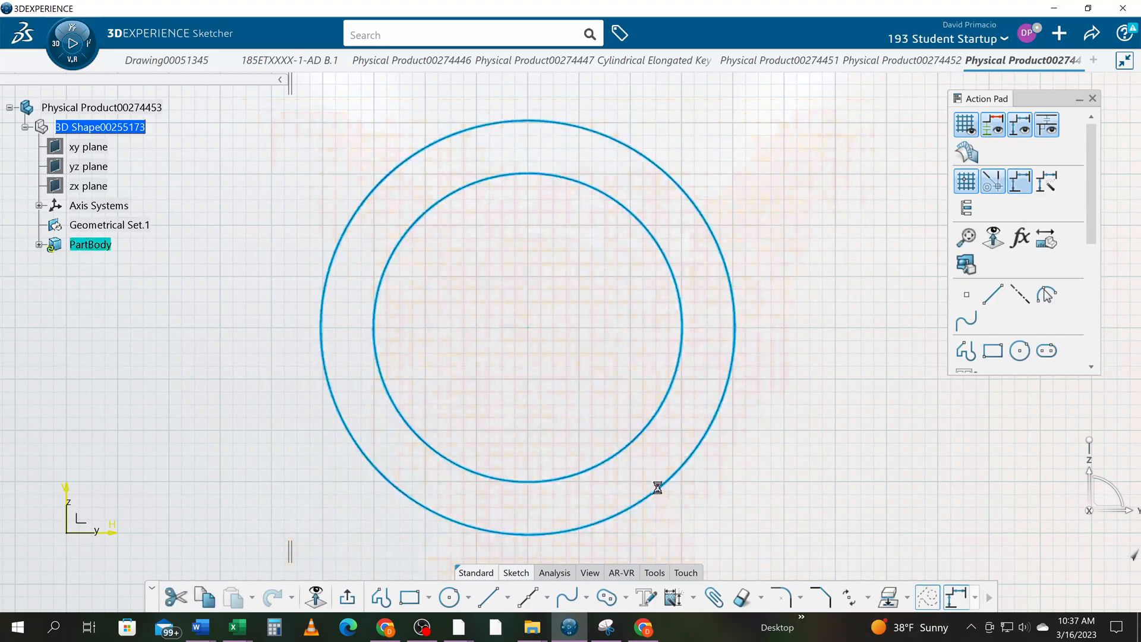
mouse_move(664, 490)
mouse_down()
mouse_move(795, 492)
mouse_move(779, 465)
mouse_move(654, 501)
mouse_up()
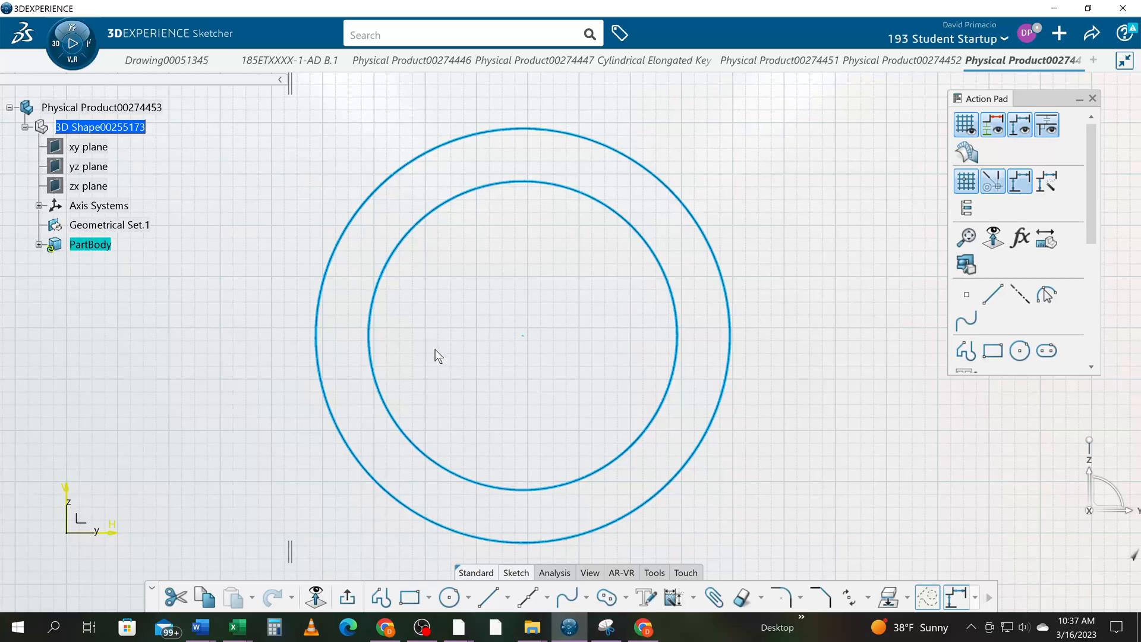
click(523, 342)
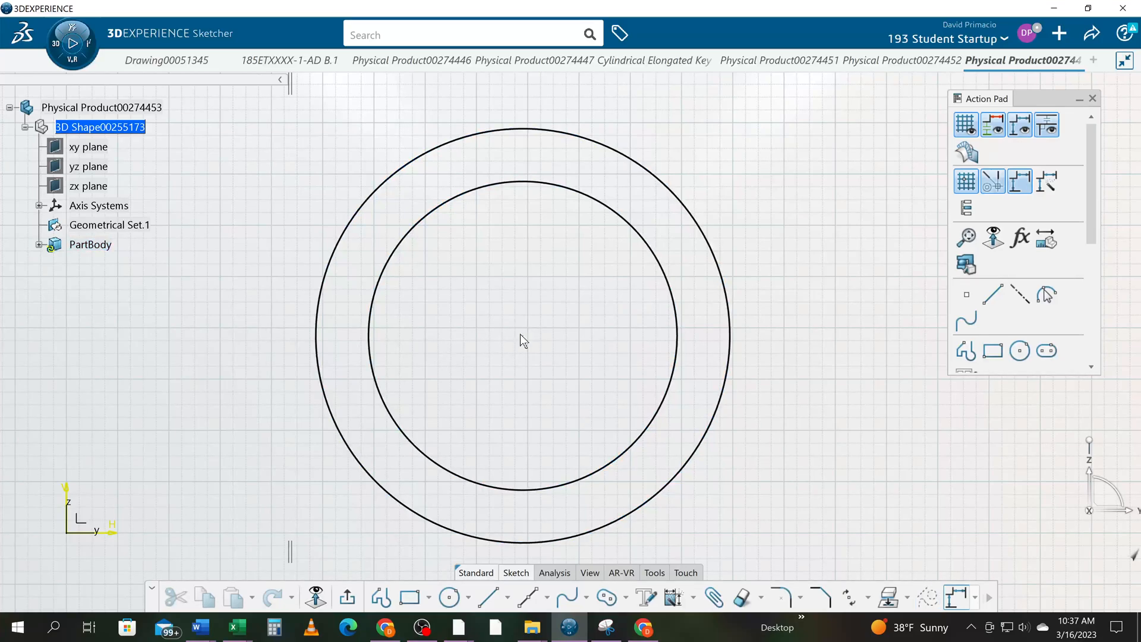
Step: Move both circles slightly by repositioning their shared centre point
click(524, 337)
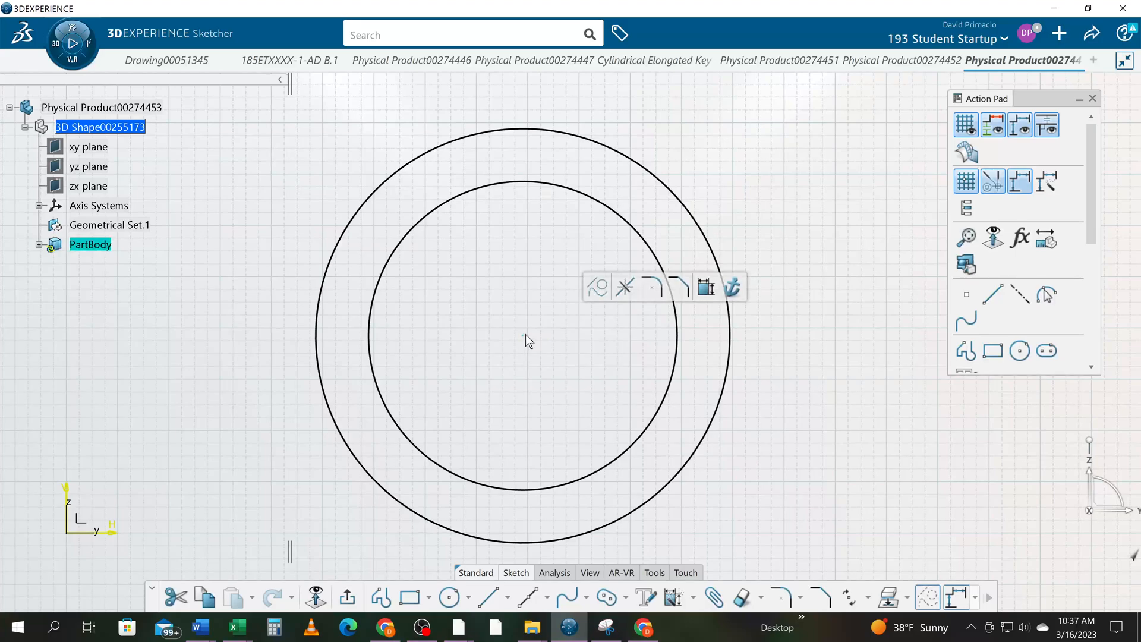
click(567, 361)
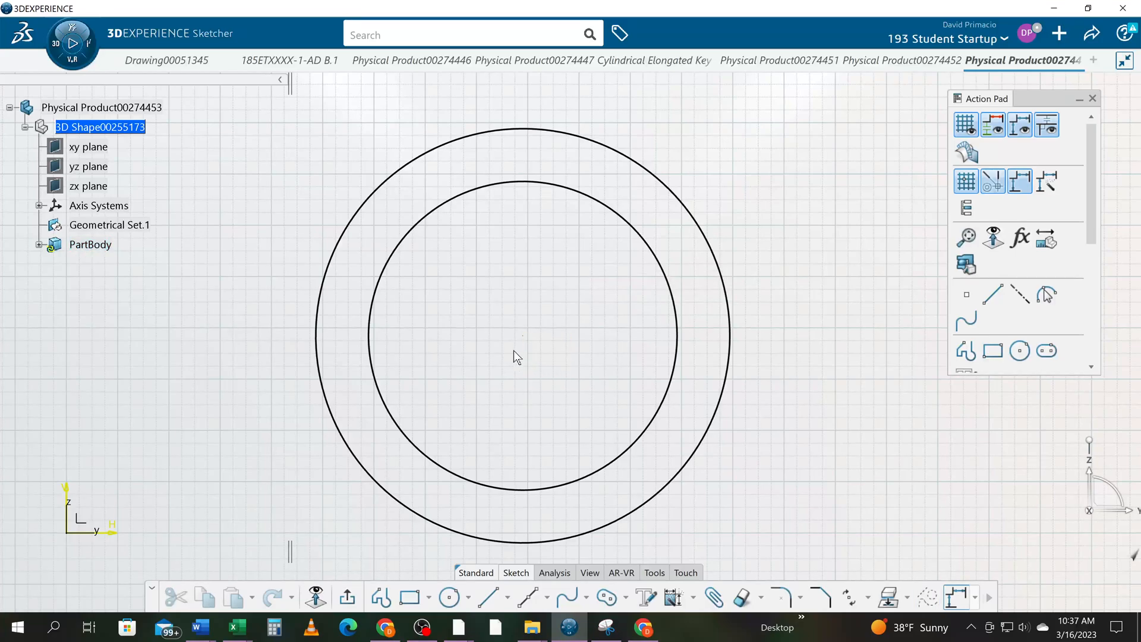
mouse_move(523, 336)
mouse_down()
mouse_move(632, 407)
mouse_move(582, 313)
mouse_move(512, 255)
mouse_move(759, 382)
mouse_move(565, 453)
mouse_move(453, 369)
mouse_move(585, 249)
mouse_move(731, 341)
mouse_move(547, 435)
mouse_move(466, 357)
mouse_move(542, 339)
mouse_up()
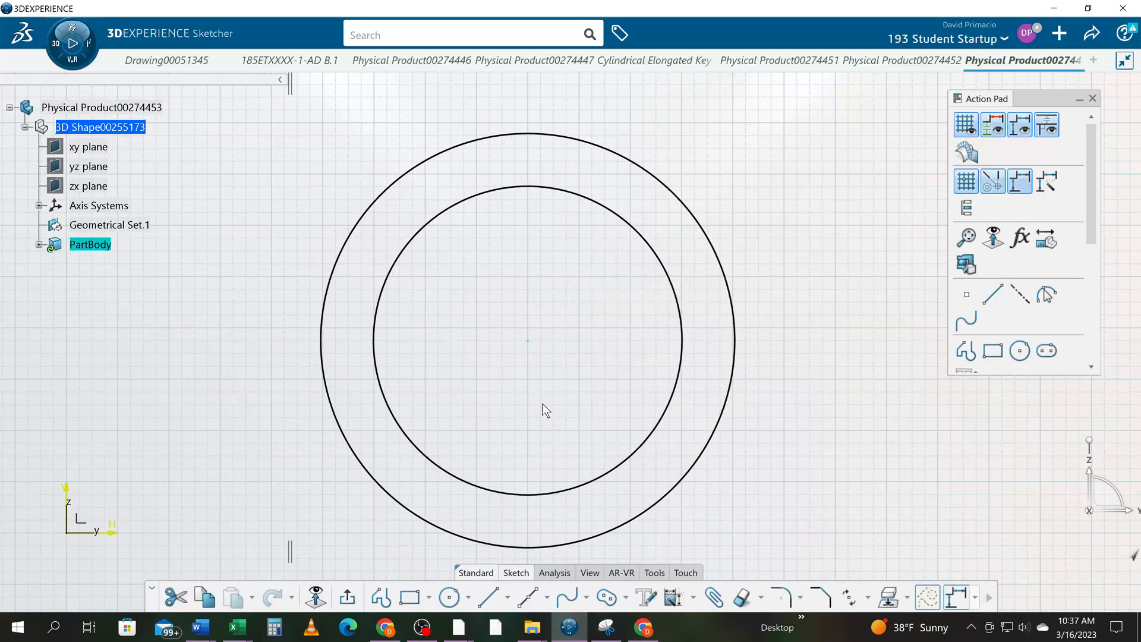
Step: Undo the last two moves of the concentric circles
key(ctrl+z)
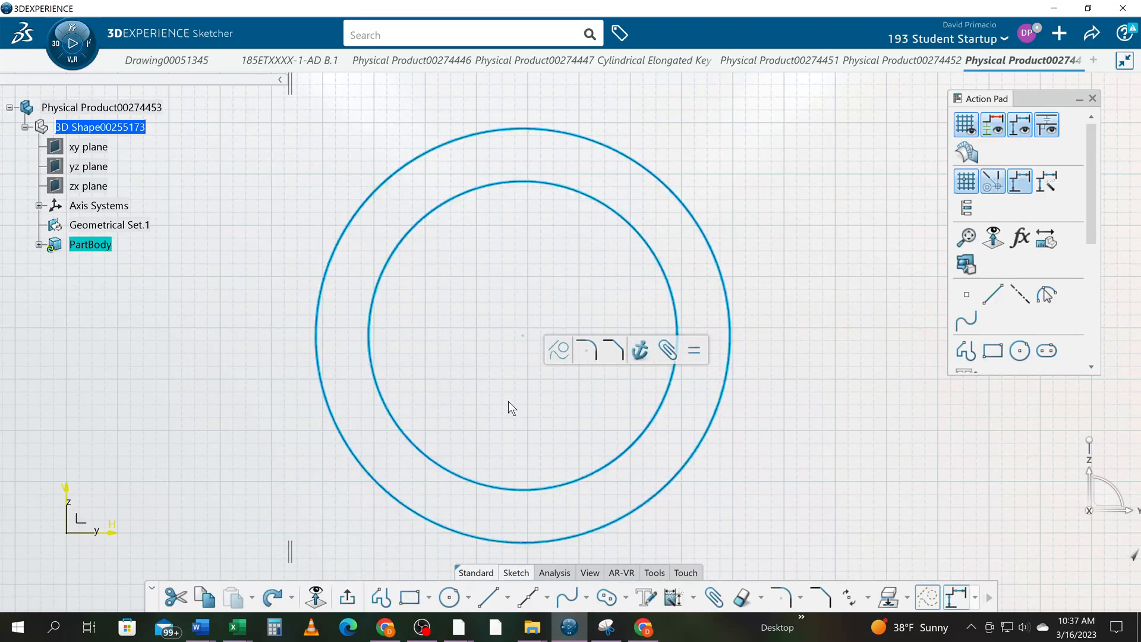
key(ctrl+z)
click(903, 480)
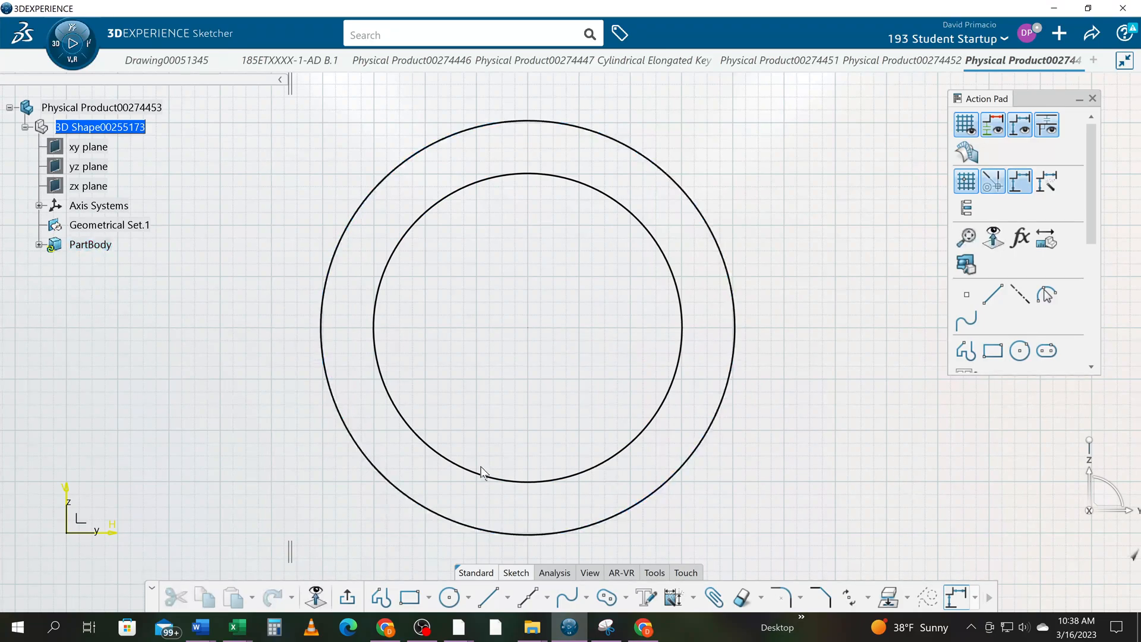
Step: Draw a third concentric circle with a radius of 0.5 in and place its radius dimension beside it
click(447, 604)
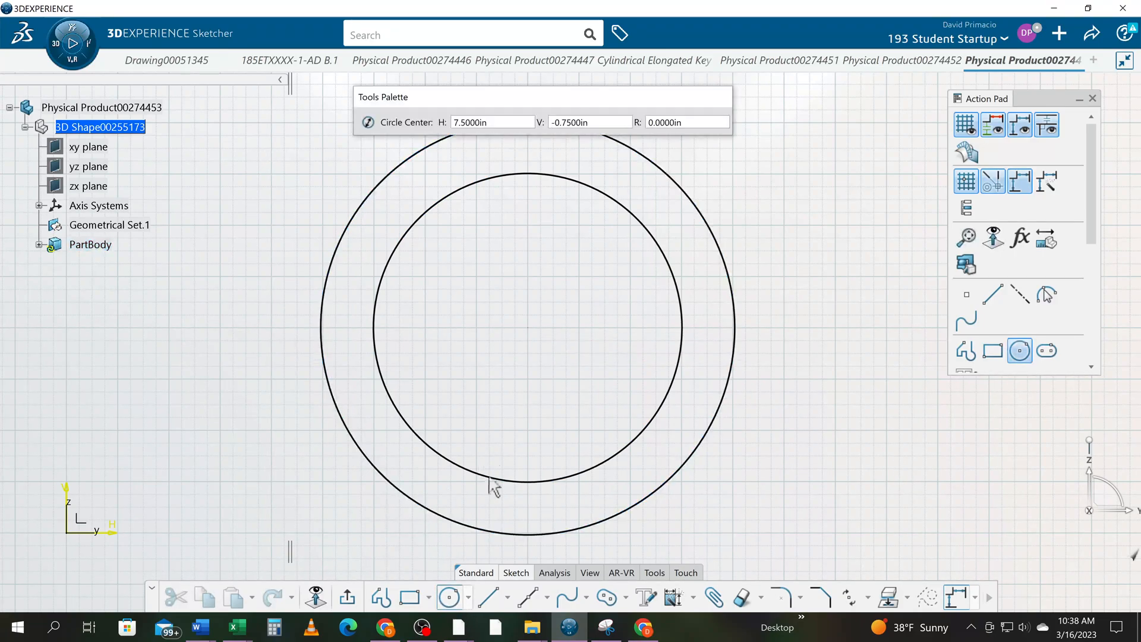
click(523, 333)
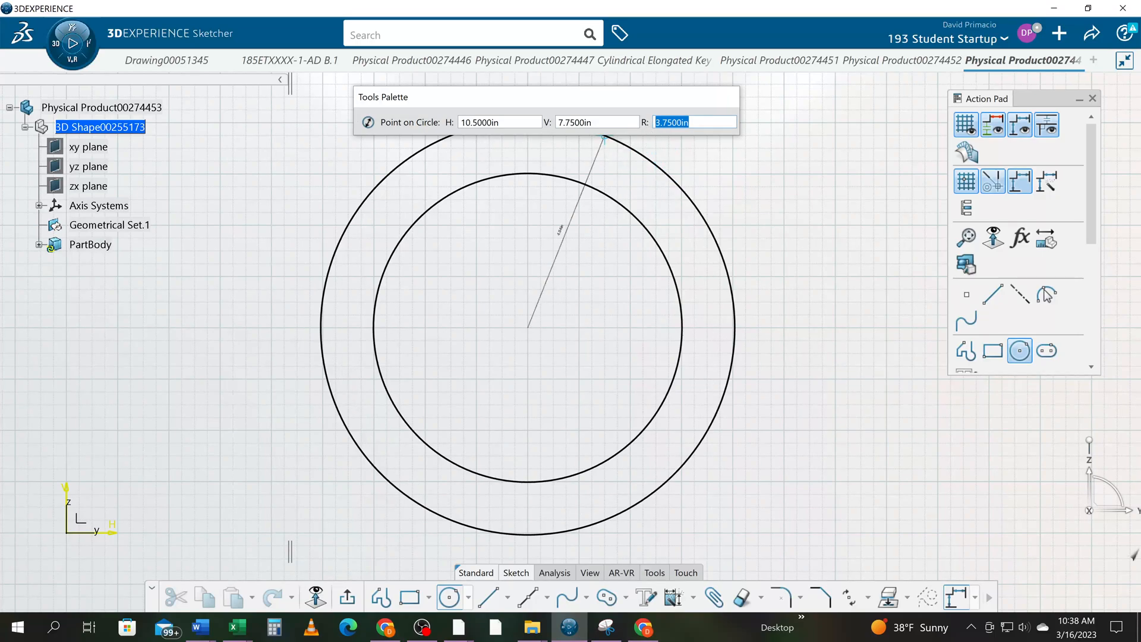
text(.5)
key(Return)
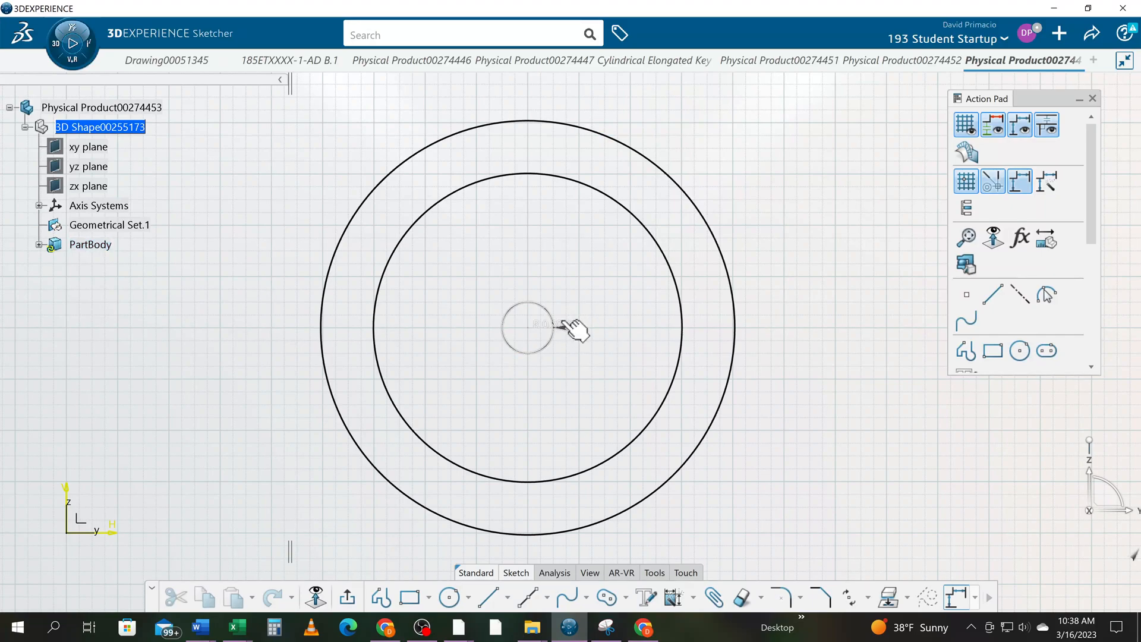
drag(565, 324, 647, 321)
click(593, 379)
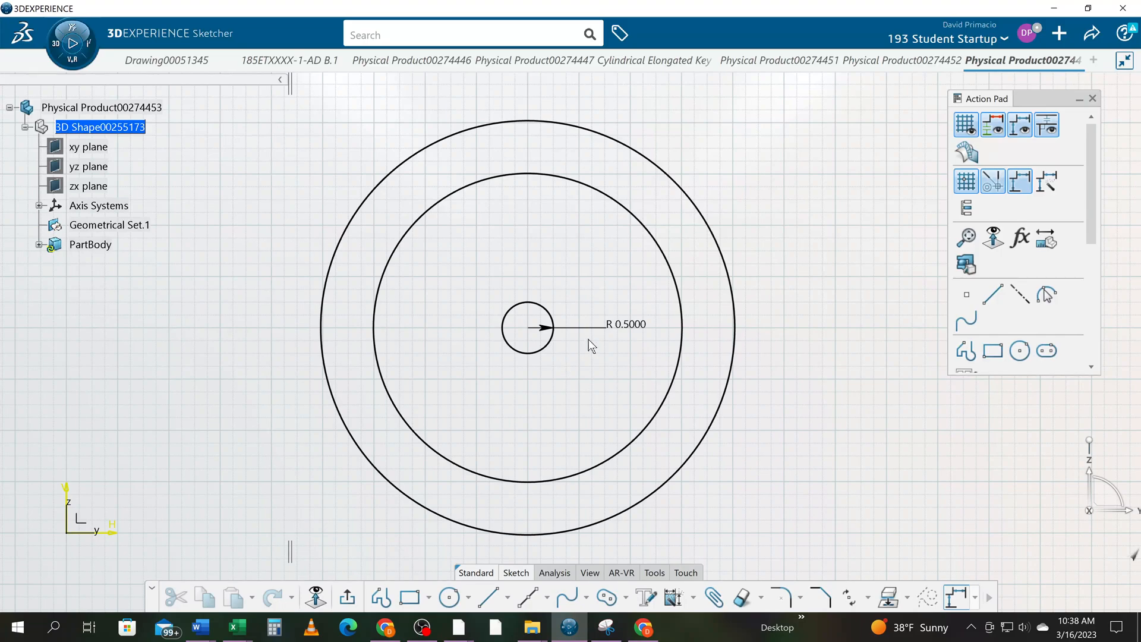
Step: Change the small circle's dimension type from Radius to Diameter
click(608, 328)
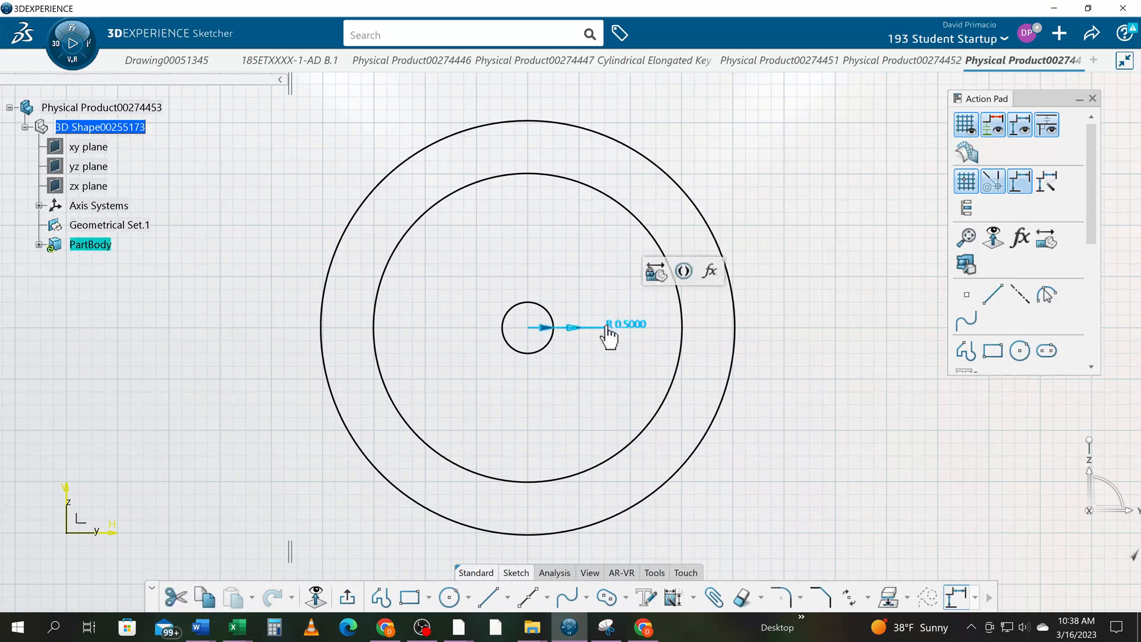
double_click(608, 332)
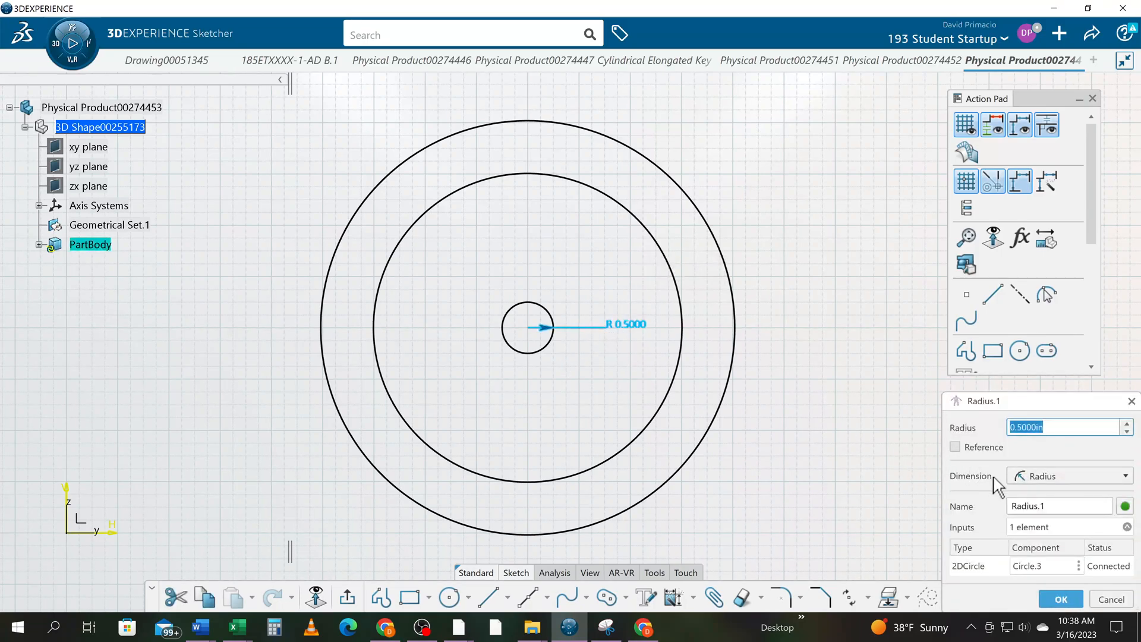
click(1019, 478)
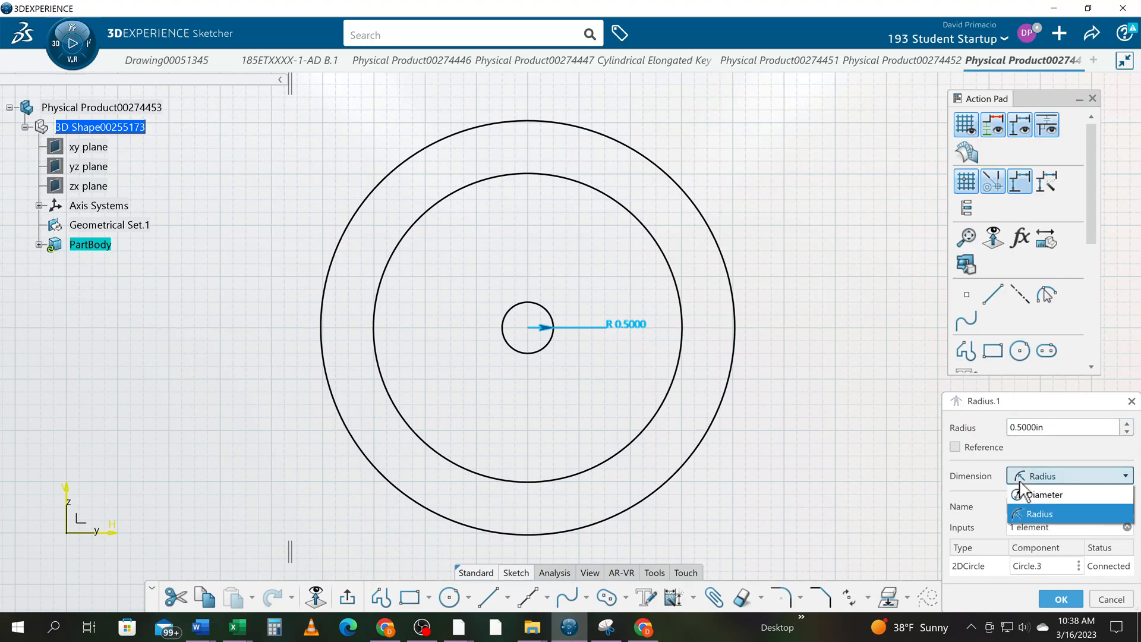
click(1044, 494)
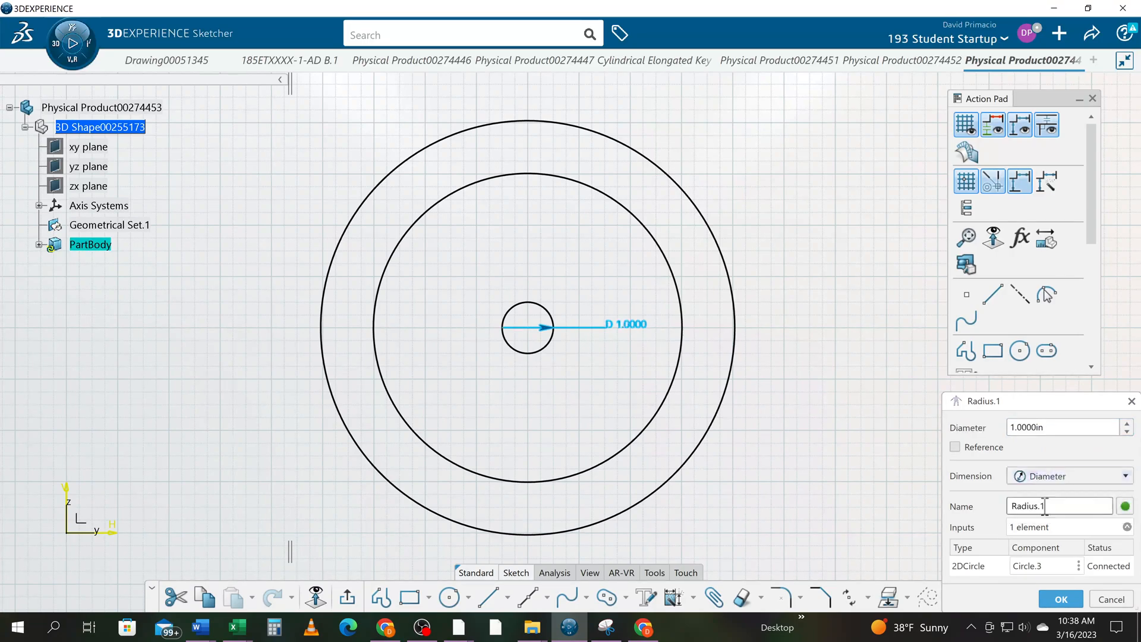
click(1060, 598)
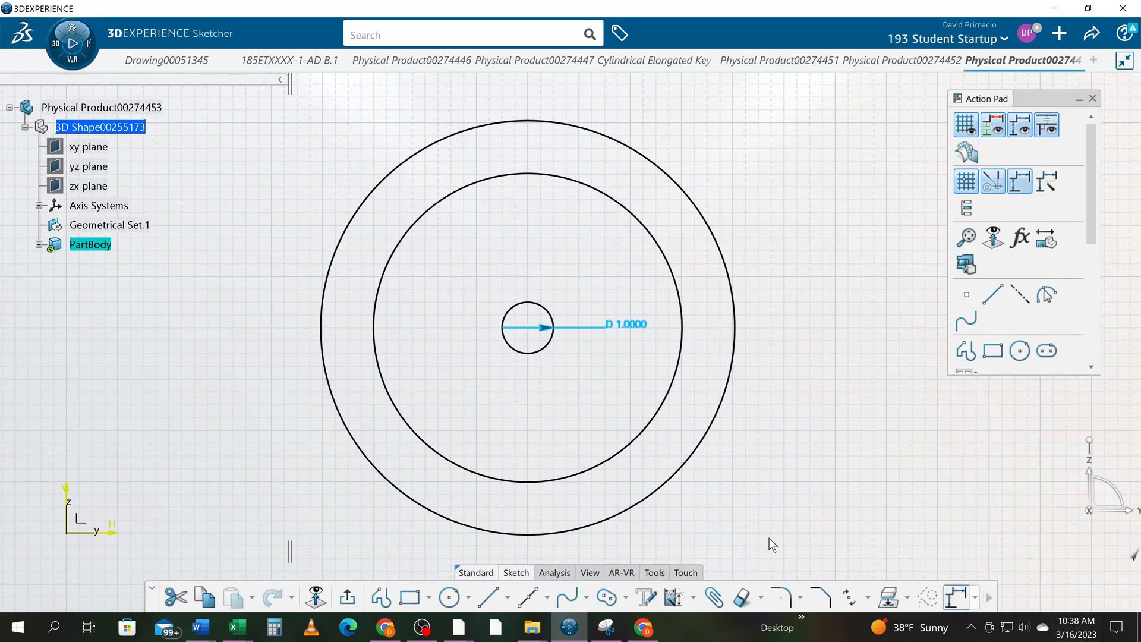
Step: Draw a fourth concentric circle with a radius of 1 in at the shared centre point
click(449, 597)
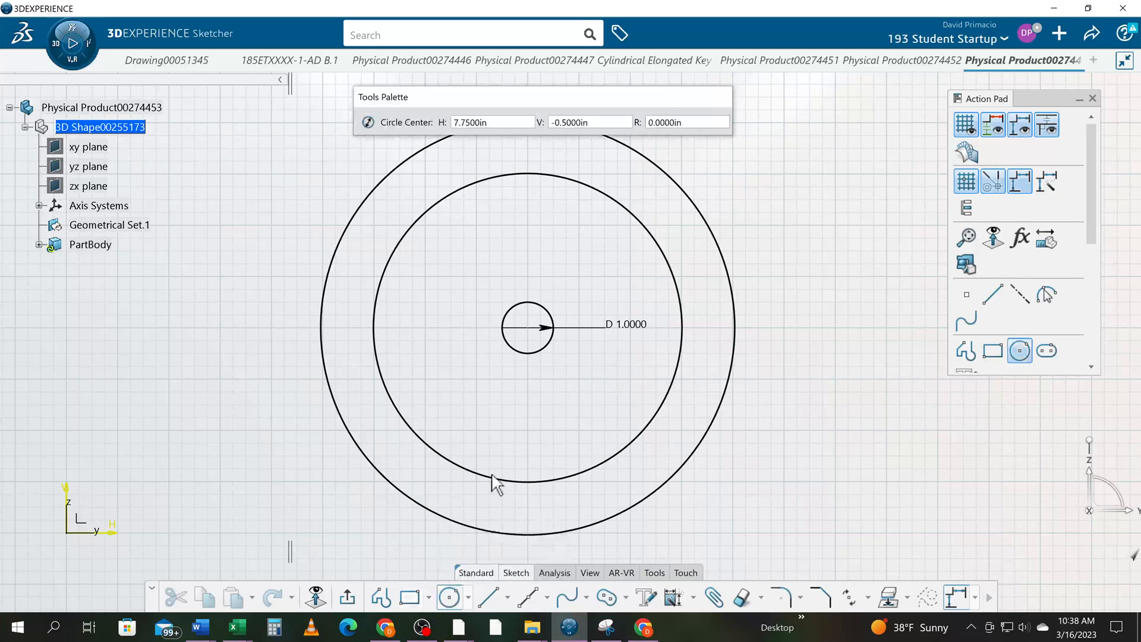
click(527, 327)
drag(696, 122, 644, 124)
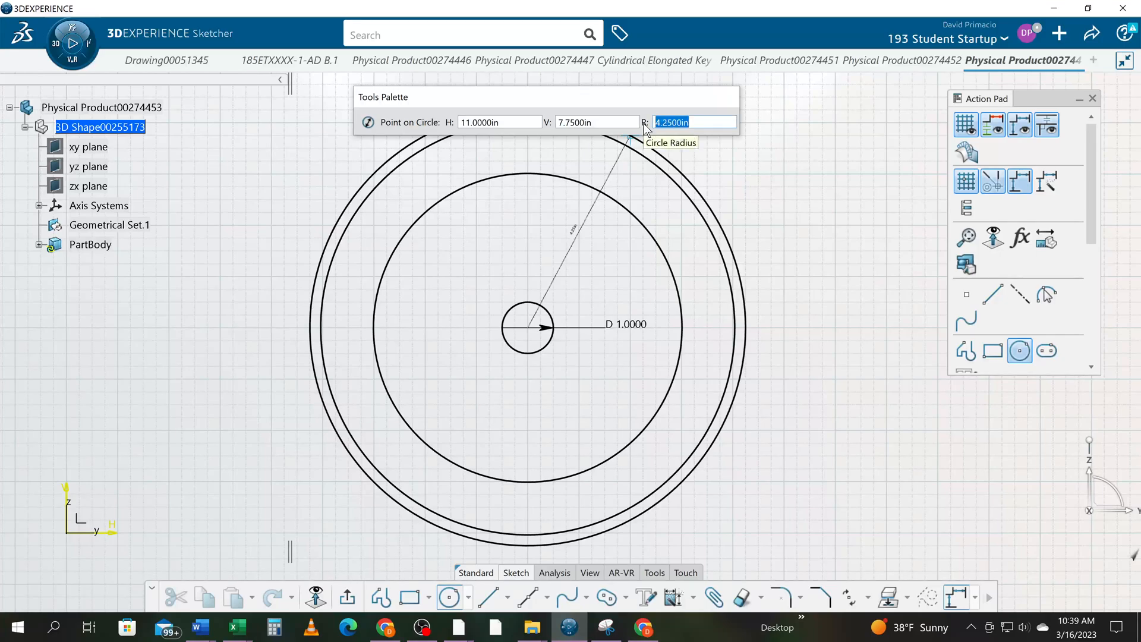
text(1)
key(Return)
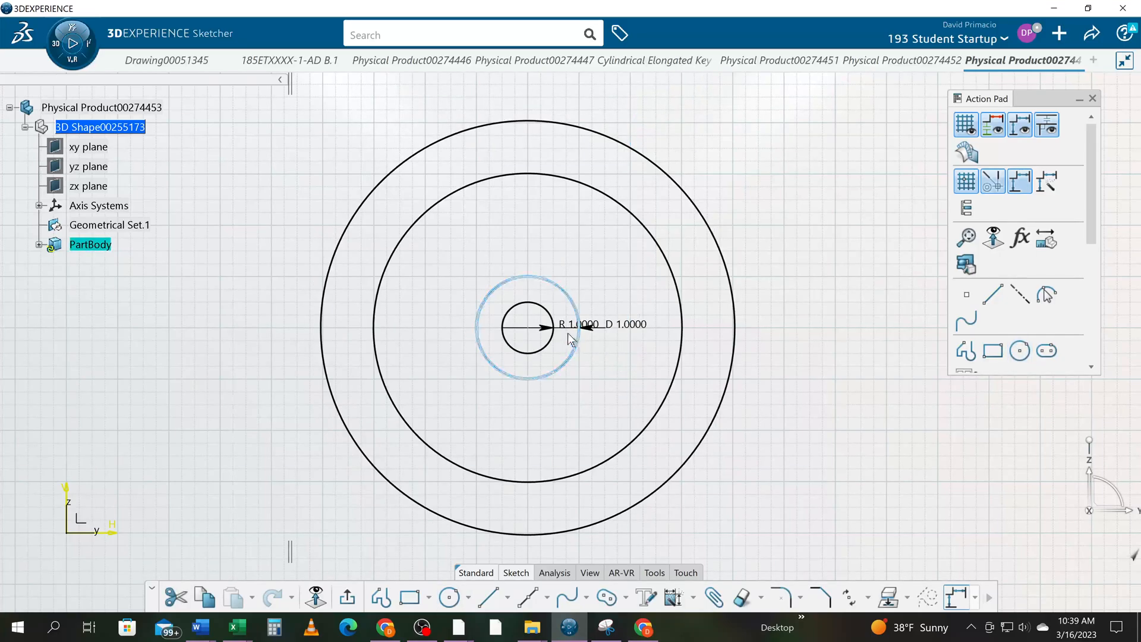
Step: Move the dimensions of the two smallest circles outside the outermost circle so they no longer overlap
click(569, 332)
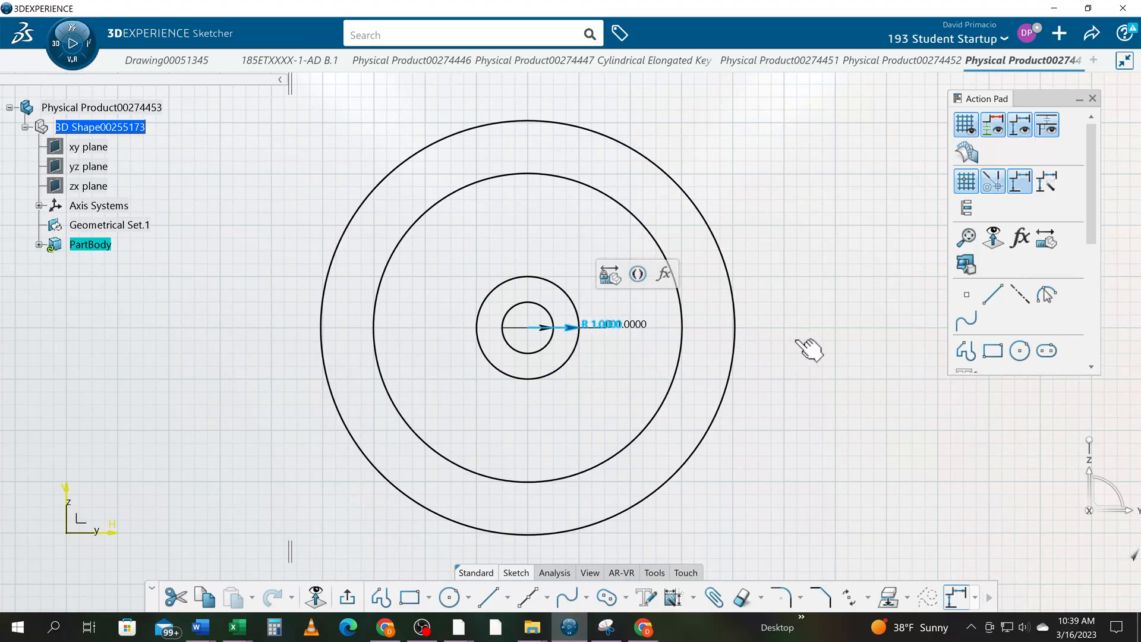
click(763, 191)
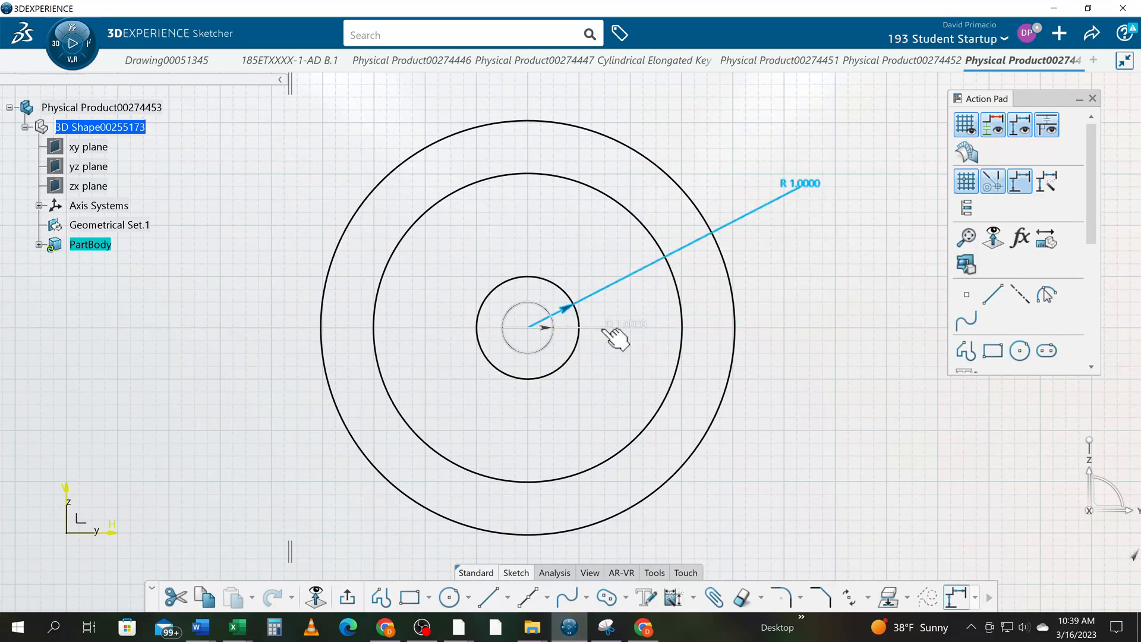
drag(602, 328, 834, 434)
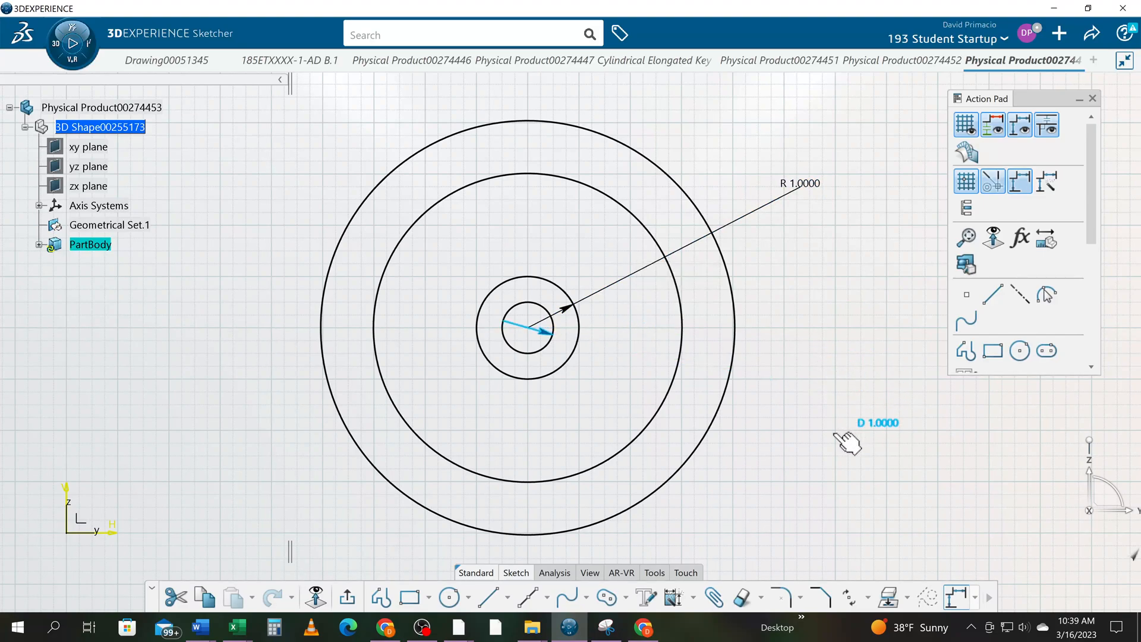
click(855, 394)
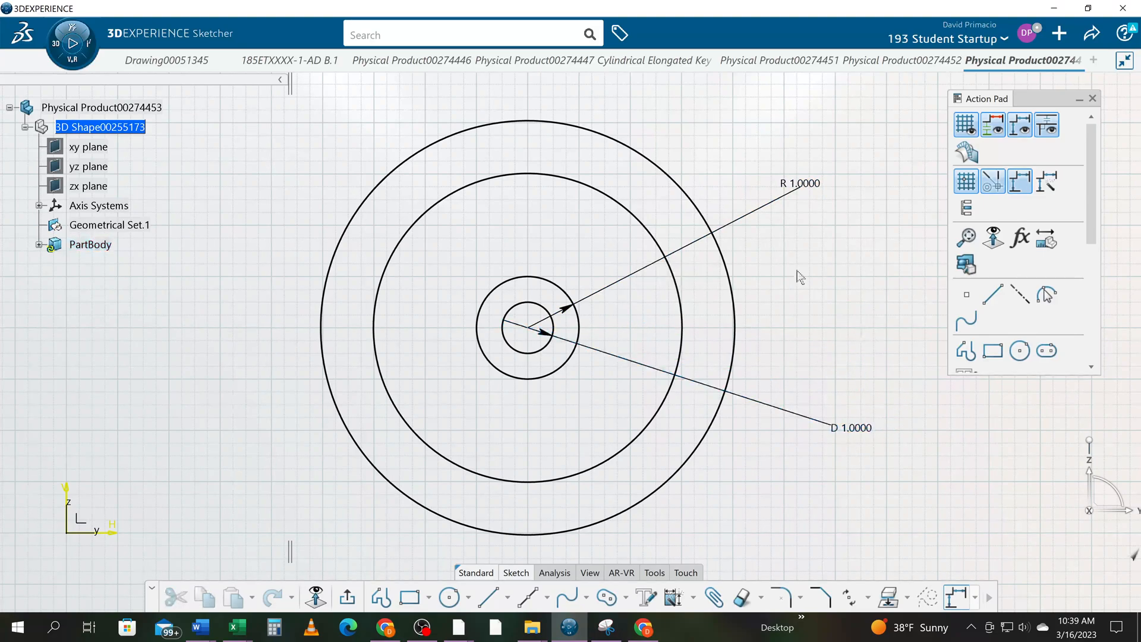
Step: Change the dimension type of the 1 in radius circle from Radius to Diameter
double_click(815, 185)
click(1031, 478)
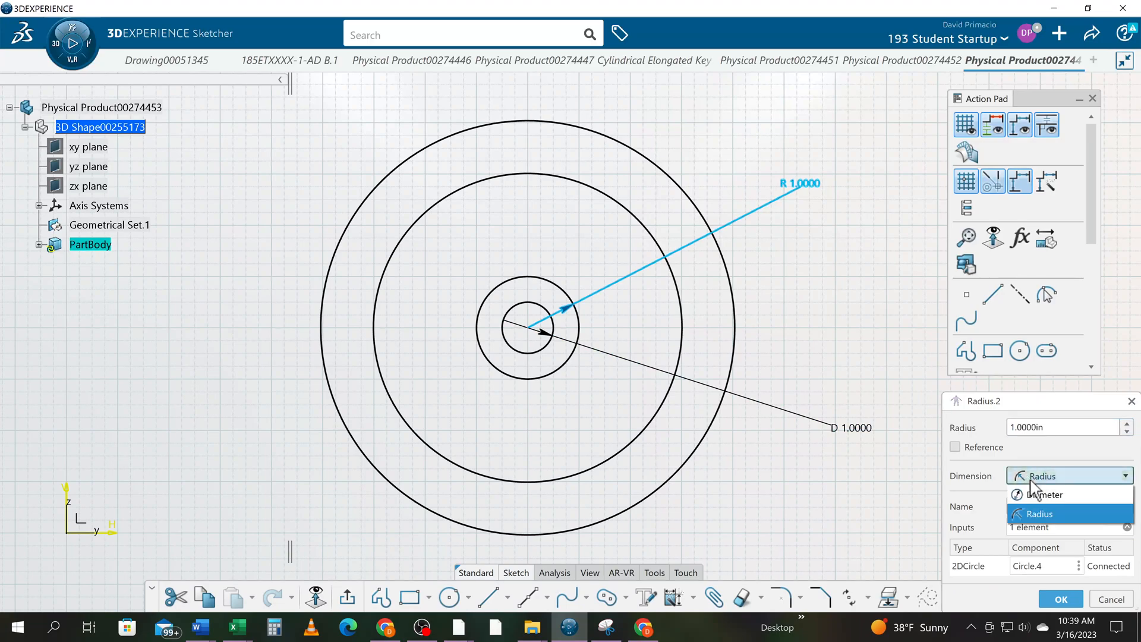
click(1040, 502)
click(1050, 591)
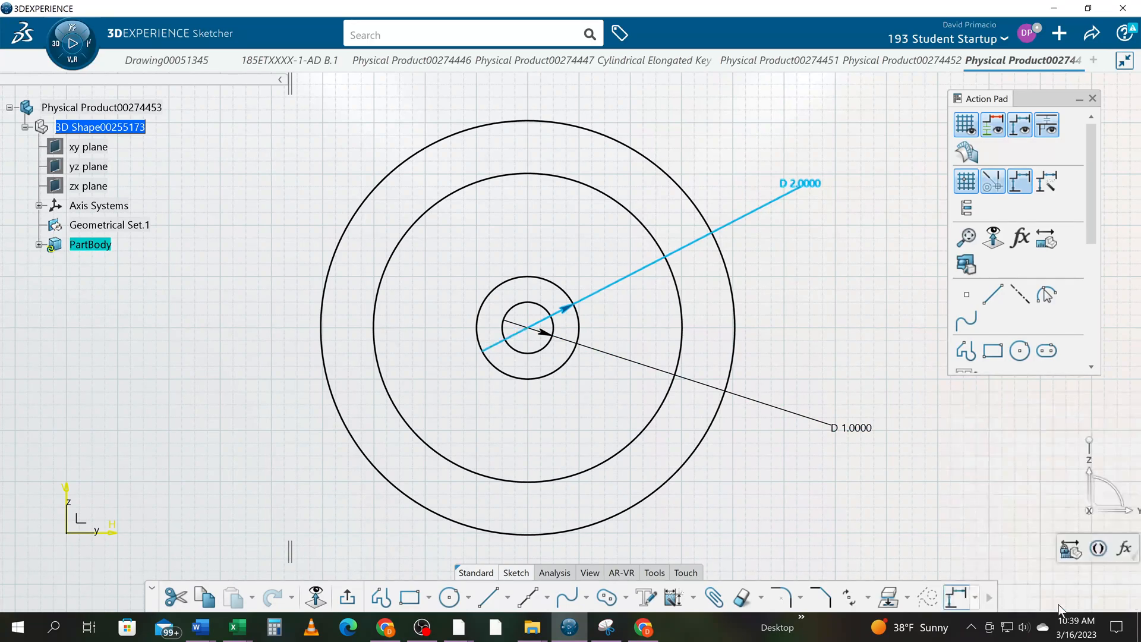
Step: Add a diameter constraint to the second-largest circle and place its dimension outside the circles at the upper left
click(672, 596)
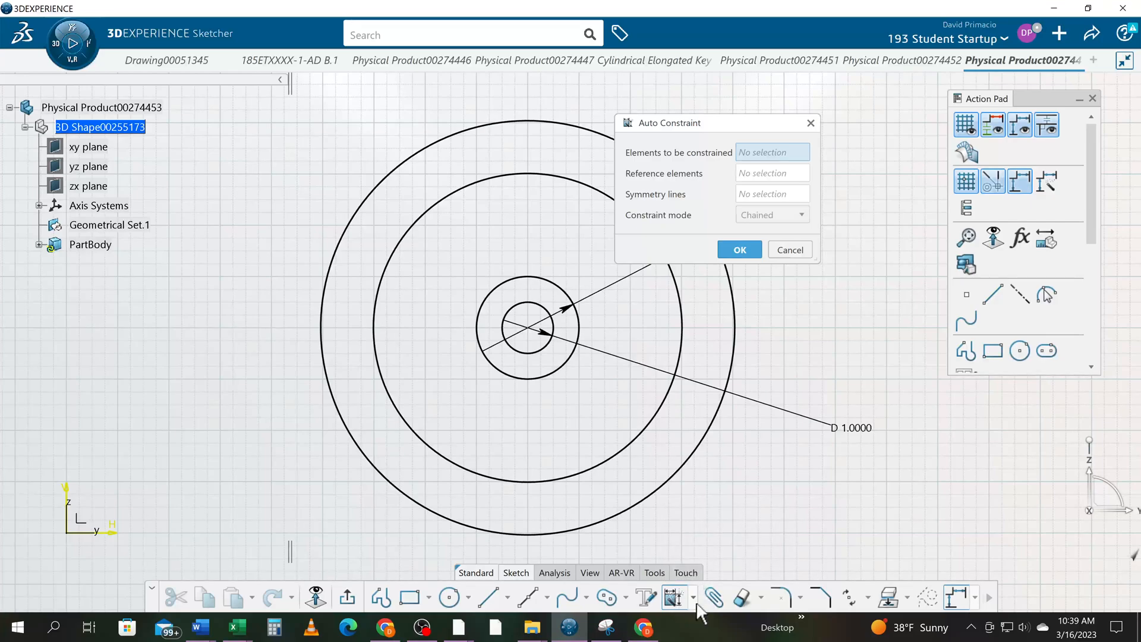
click(693, 596)
click(712, 466)
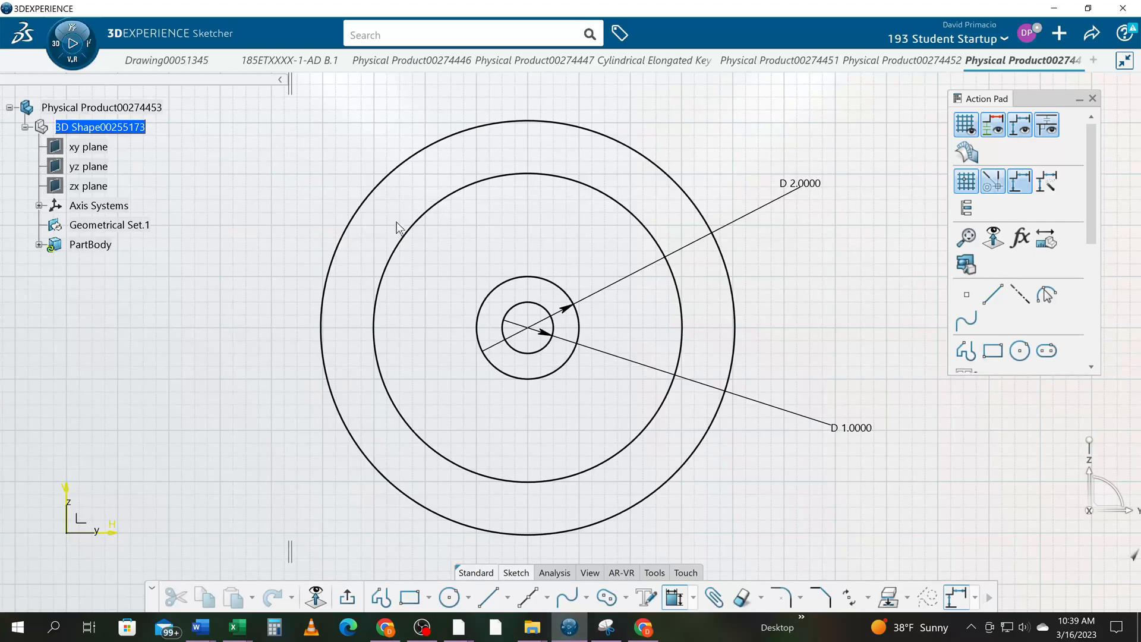
click(408, 236)
click(283, 147)
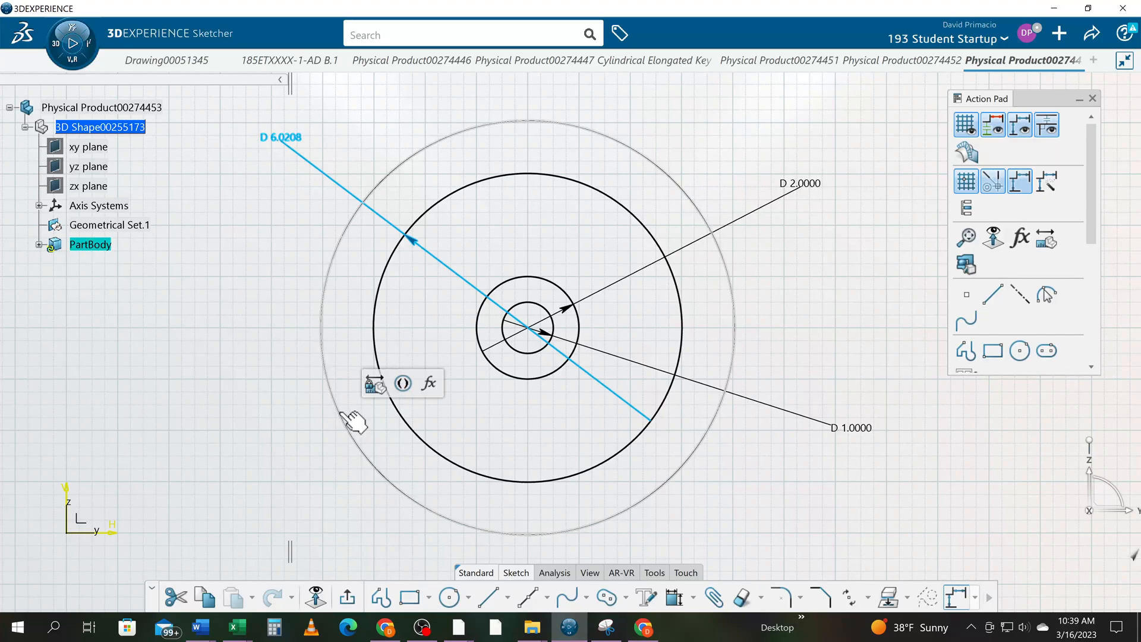
Step: Add a diameter constraint to the outermost circle and place its dimension to the left of the circles
click(671, 597)
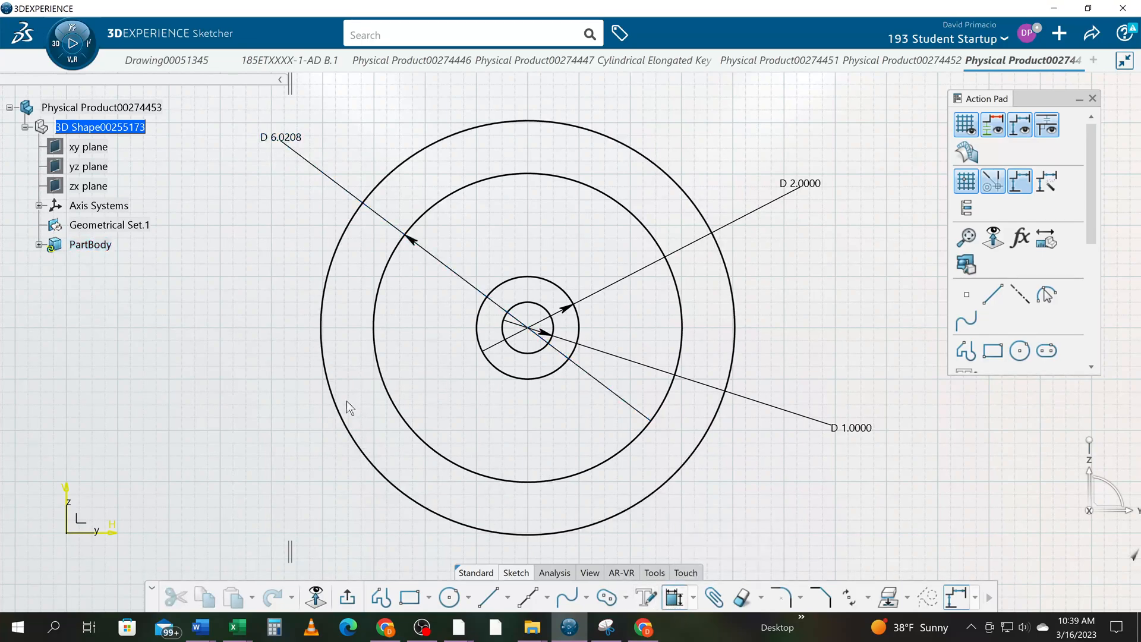
click(331, 394)
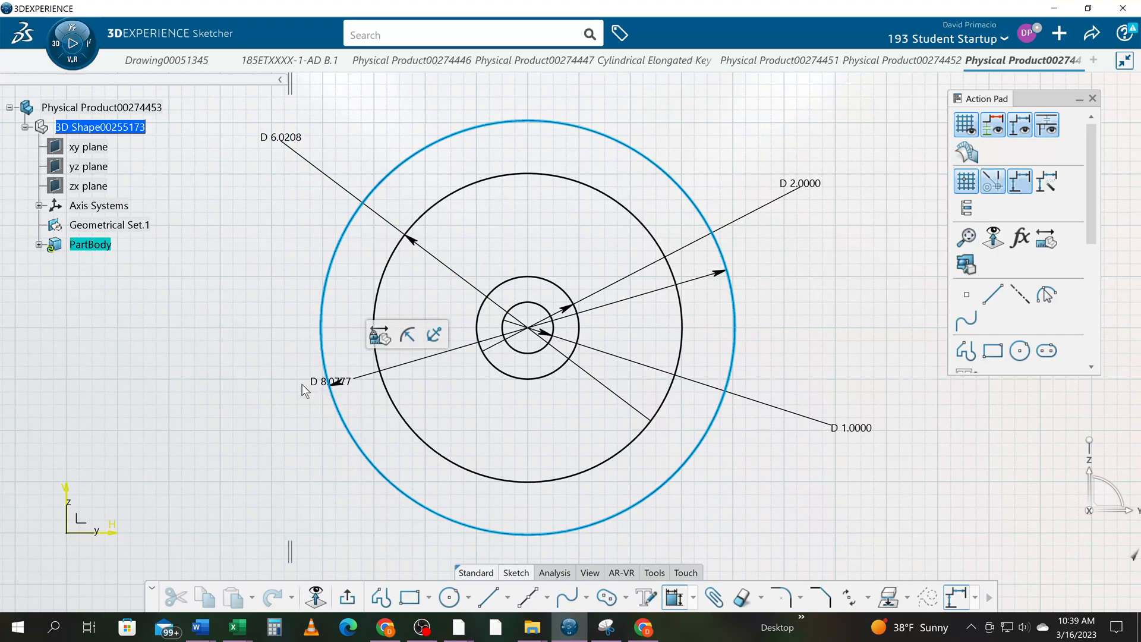
click(249, 316)
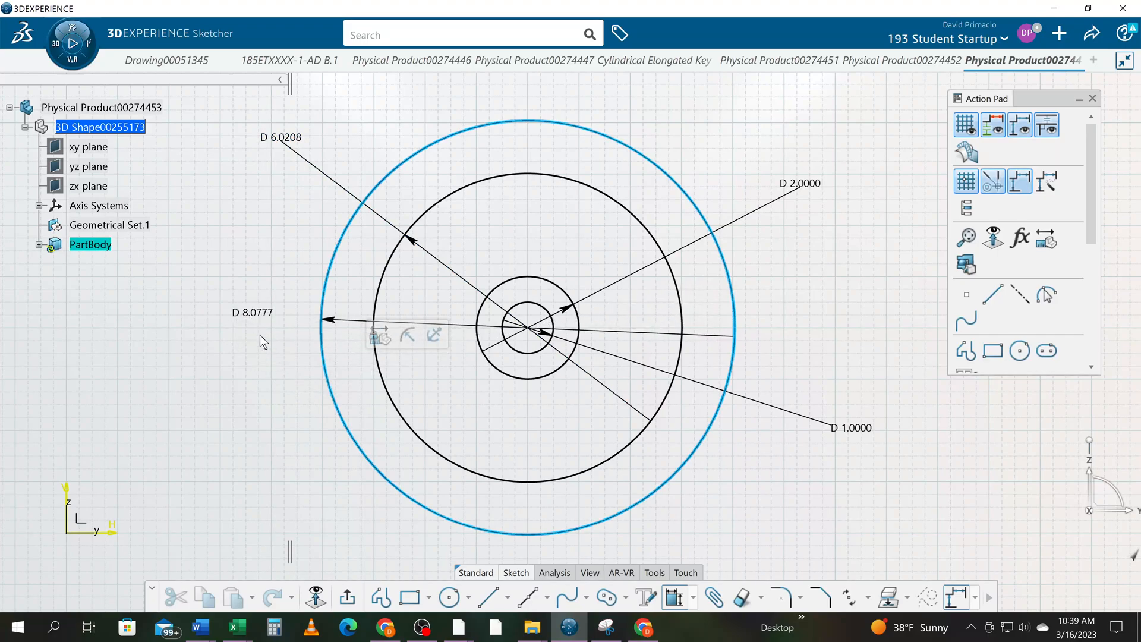
key(Return)
click(857, 547)
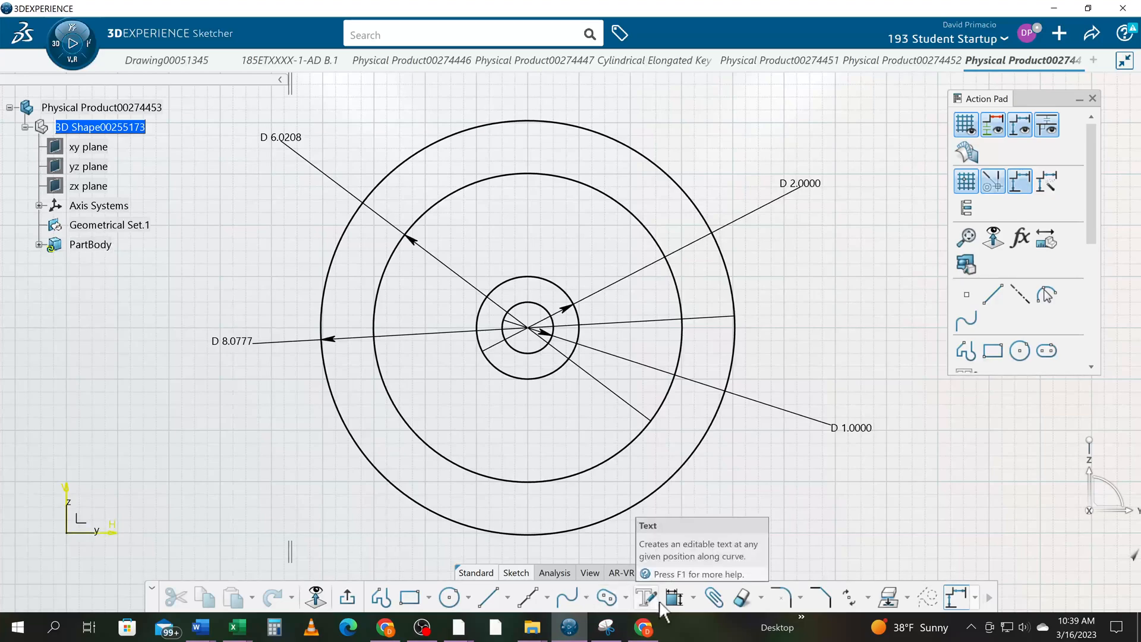
click(692, 599)
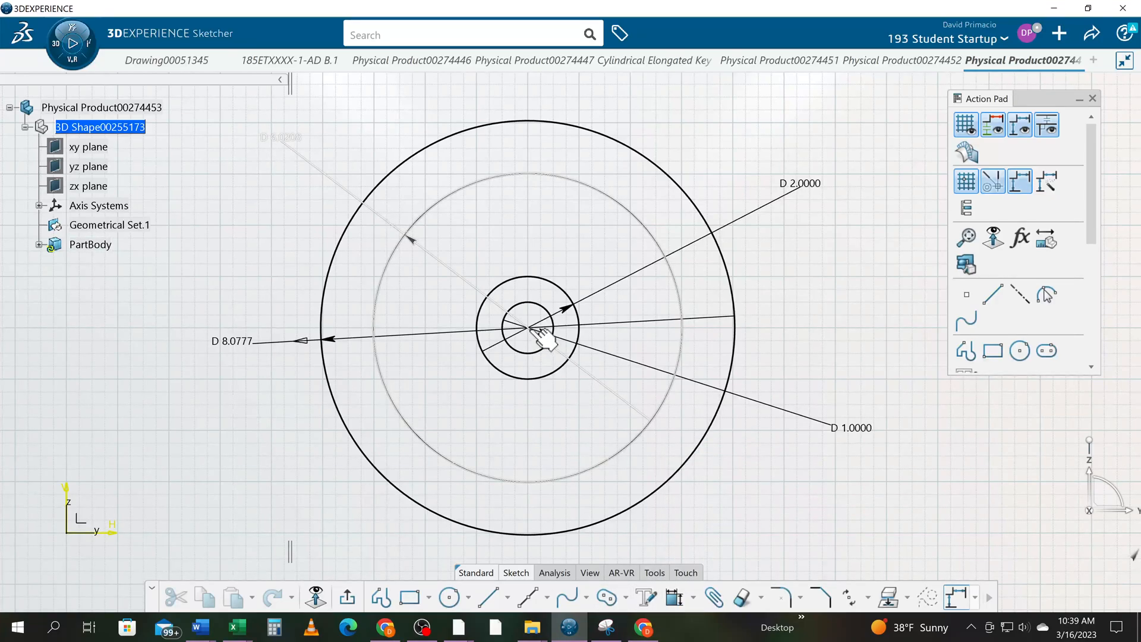
Step: Expand PartBody down to the Geometry of Sketch.1 in the tree to list the circles and their centre point
click(39, 245)
click(53, 264)
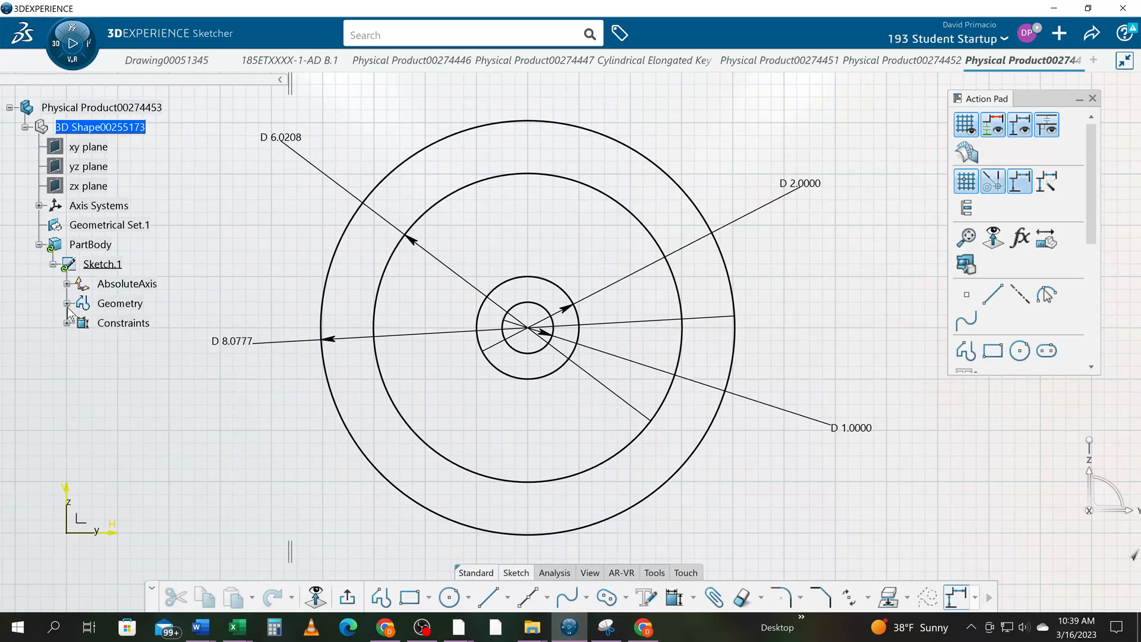
click(68, 307)
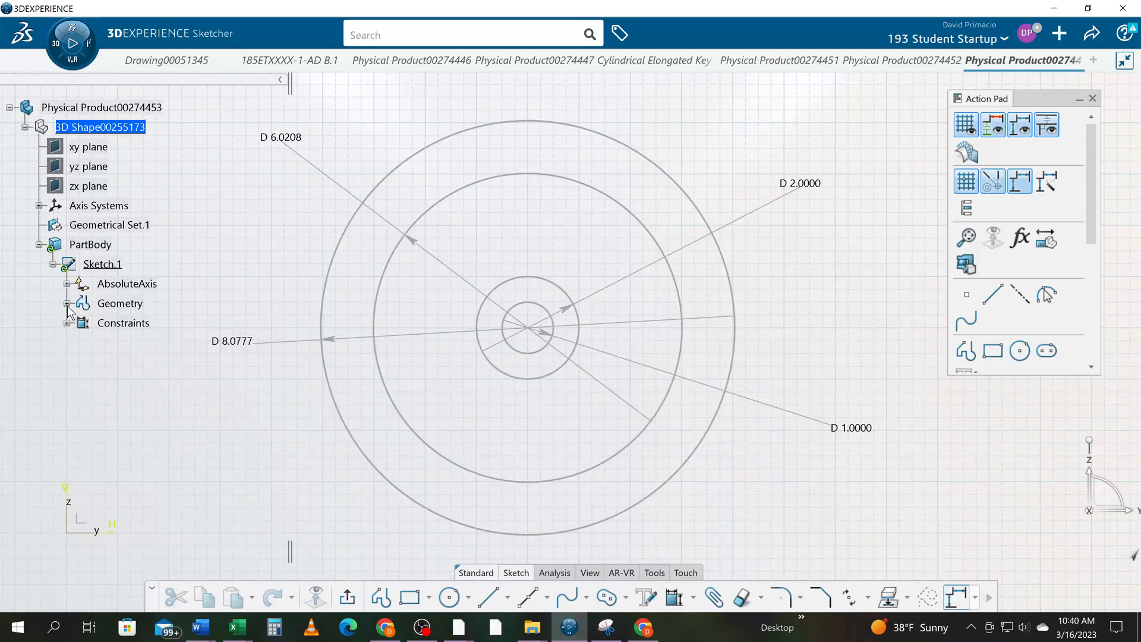
click(67, 303)
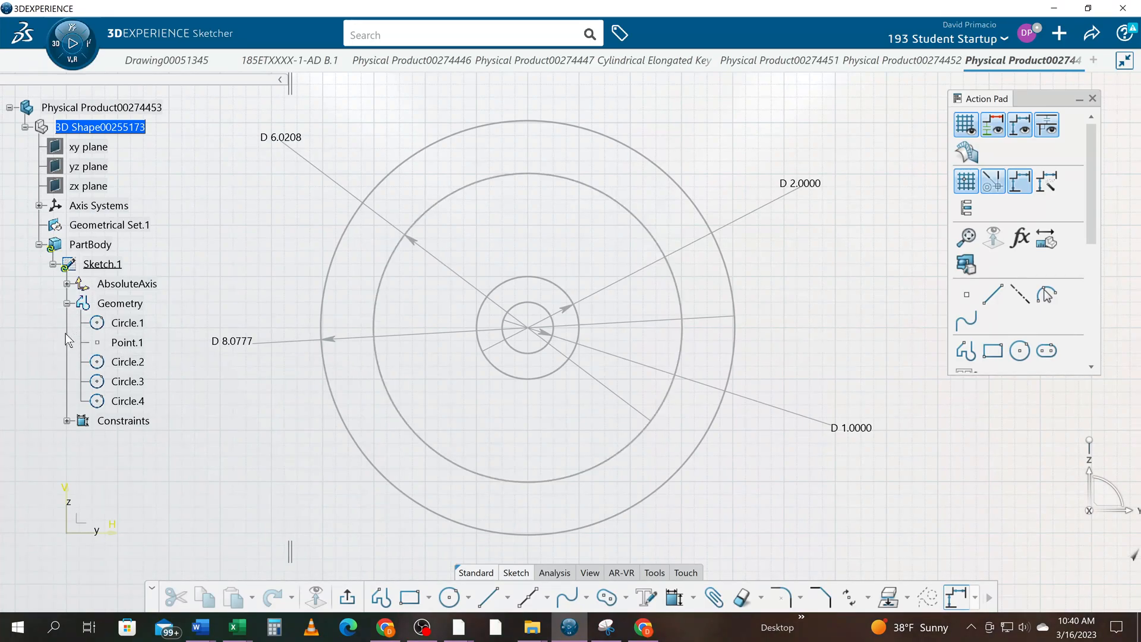
mouse_move(179, 444)
middle_down()
mouse_move(348, 466)
mouse_move(186, 486)
mouse_move(545, 433)
mouse_move(170, 468)
mouse_move(145, 453)
mouse_move(244, 445)
mouse_move(170, 458)
mouse_move(170, 442)
middle_up()
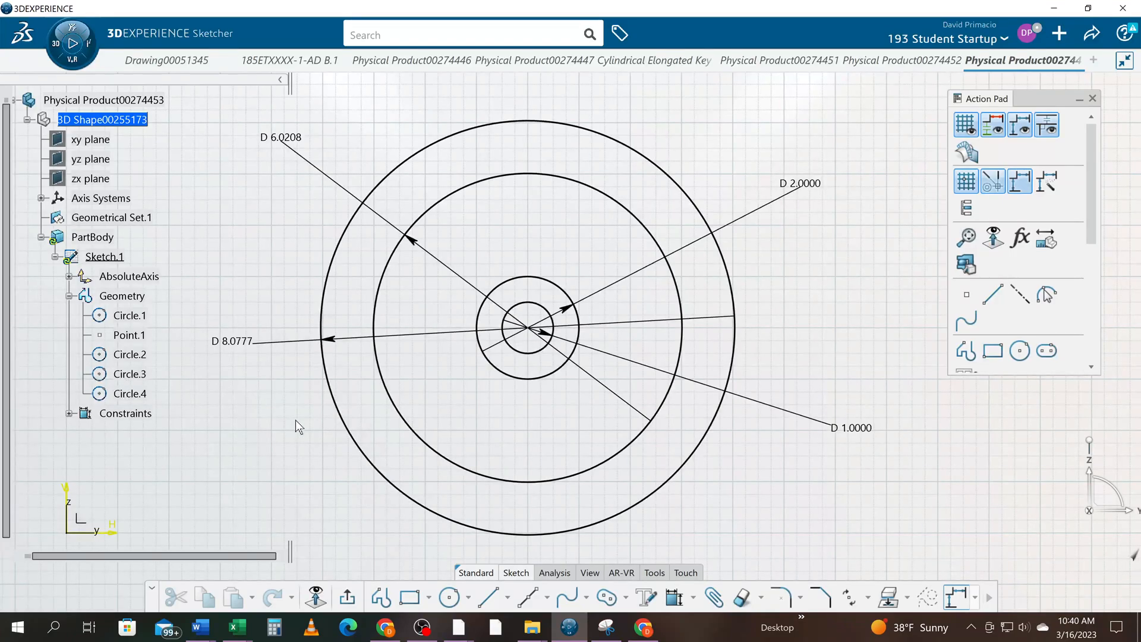
mouse_move(294, 419)
middle_down()
mouse_move(326, 431)
mouse_move(595, 413)
mouse_move(372, 391)
mouse_move(354, 402)
middle_up()
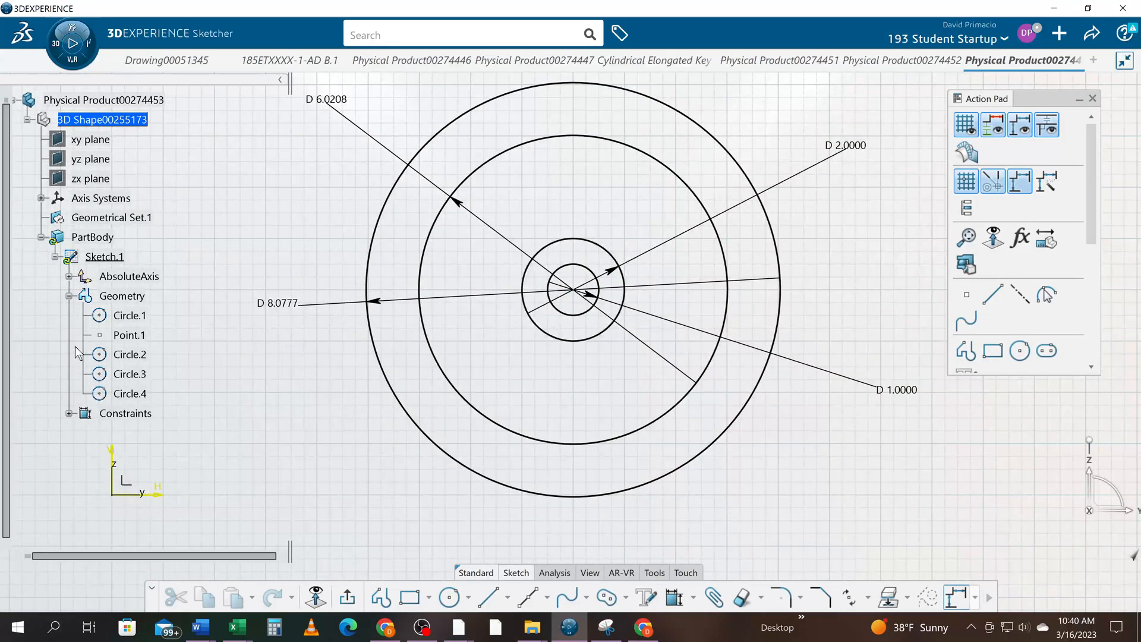
Step: Apply a Contact Constraint between Point.1 and the sketch's vertical axis to align the circles' centre with it
click(138, 335)
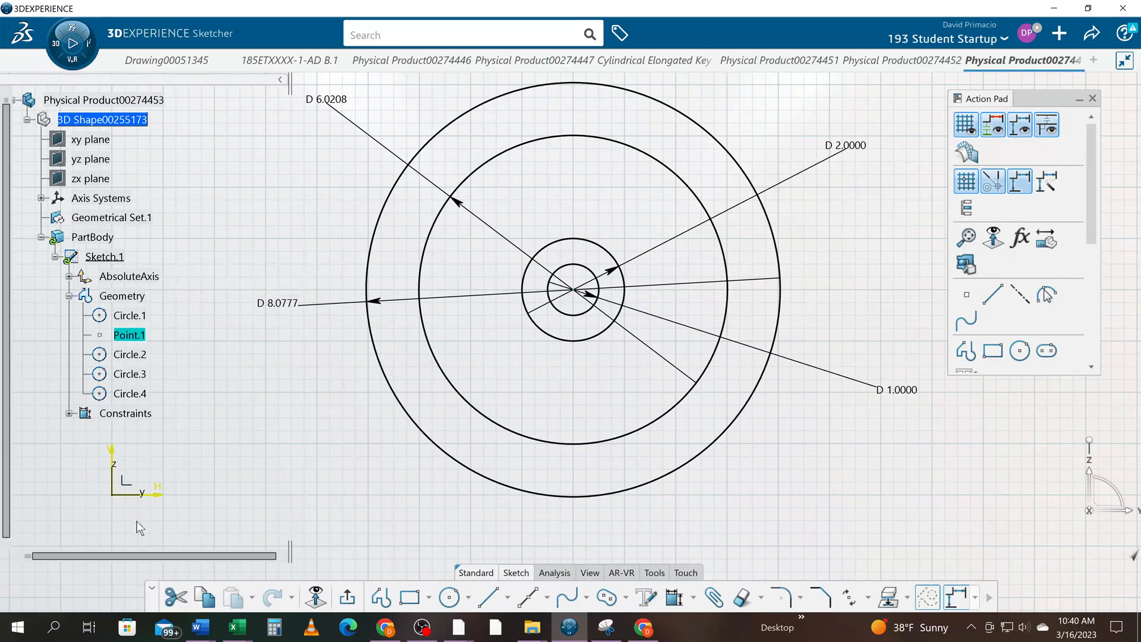
ctrl+click(112, 484)
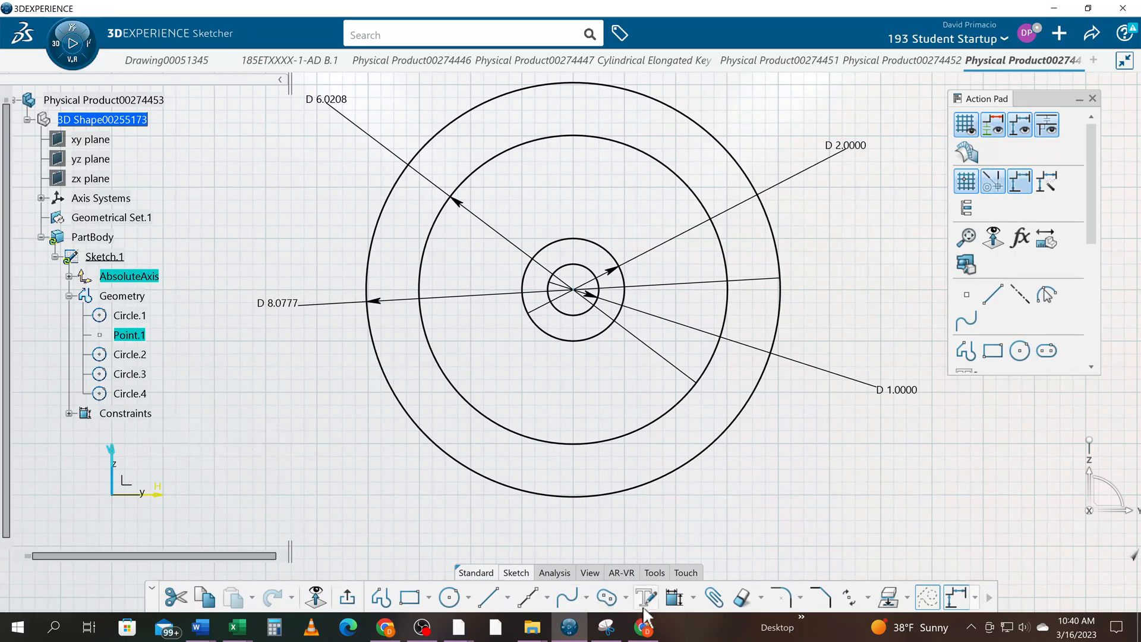
click(692, 597)
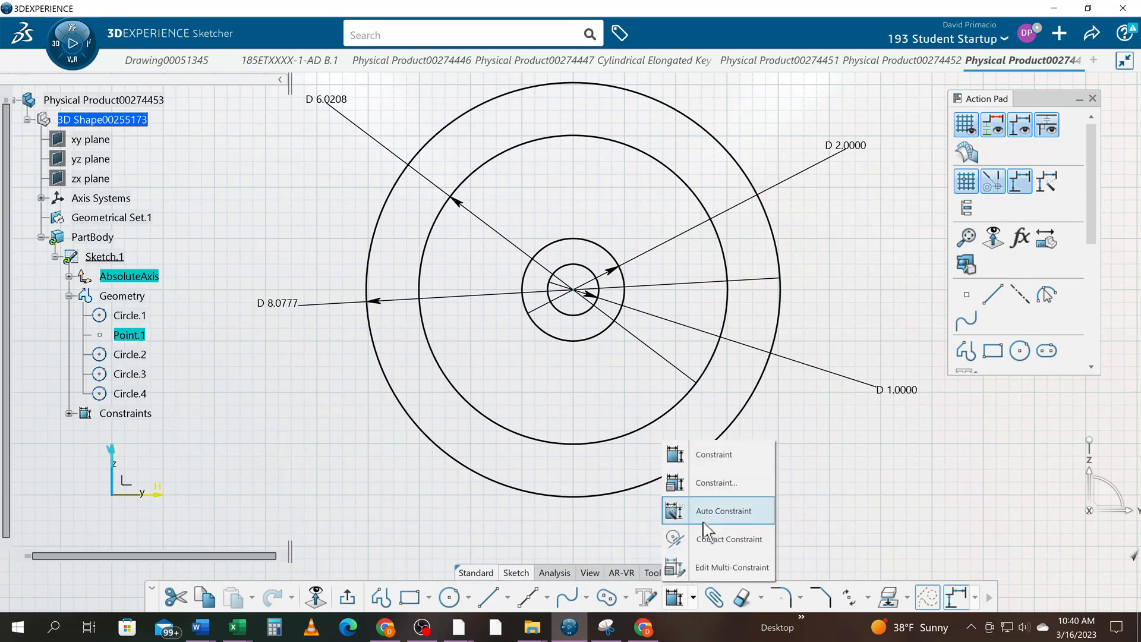
click(710, 539)
middle_drag(334, 423, 728, 360)
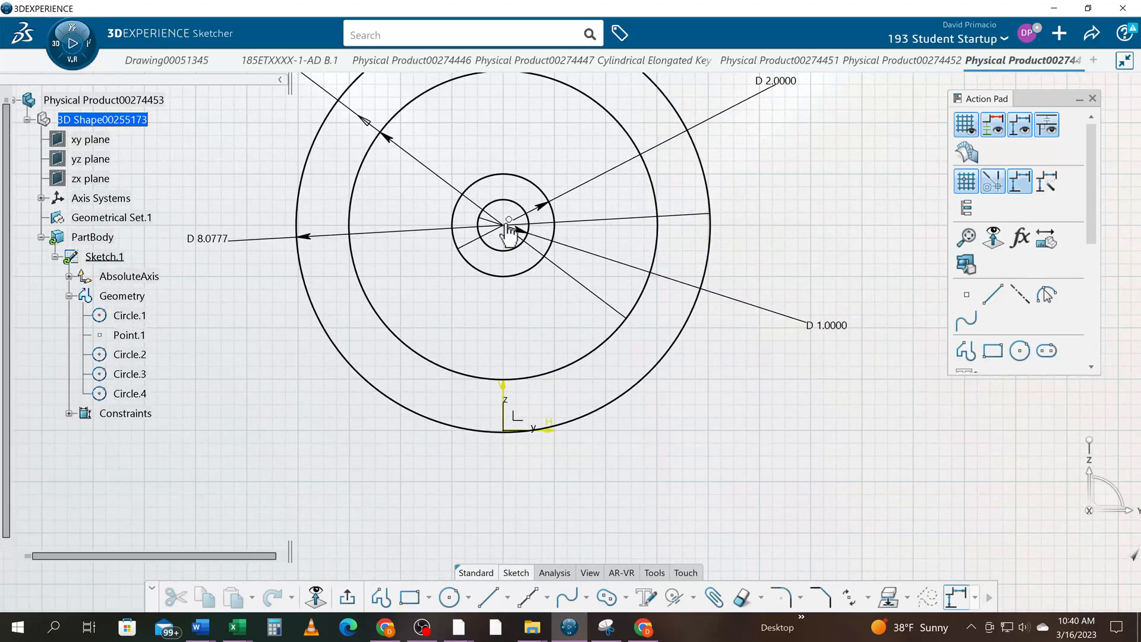
click(132, 335)
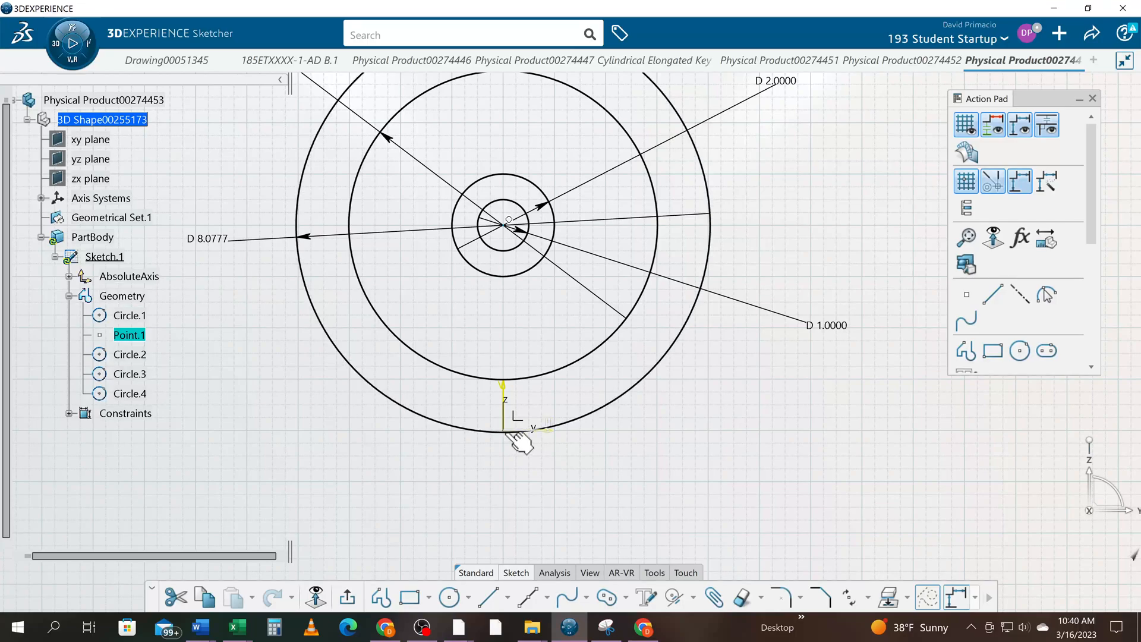
ctrl+click(540, 430)
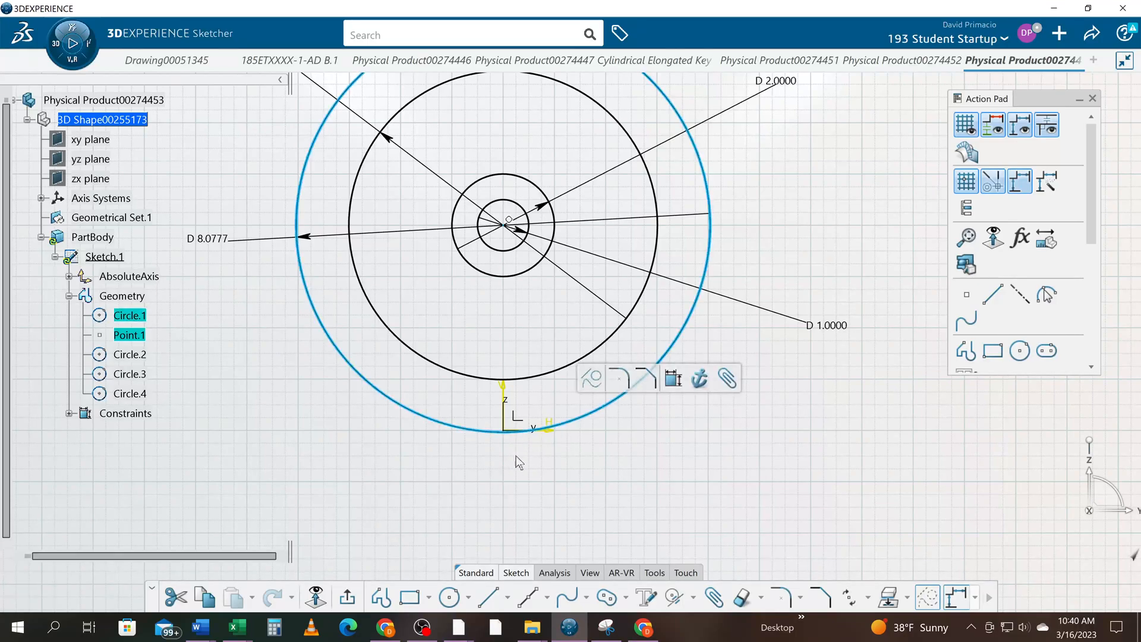
click(549, 477)
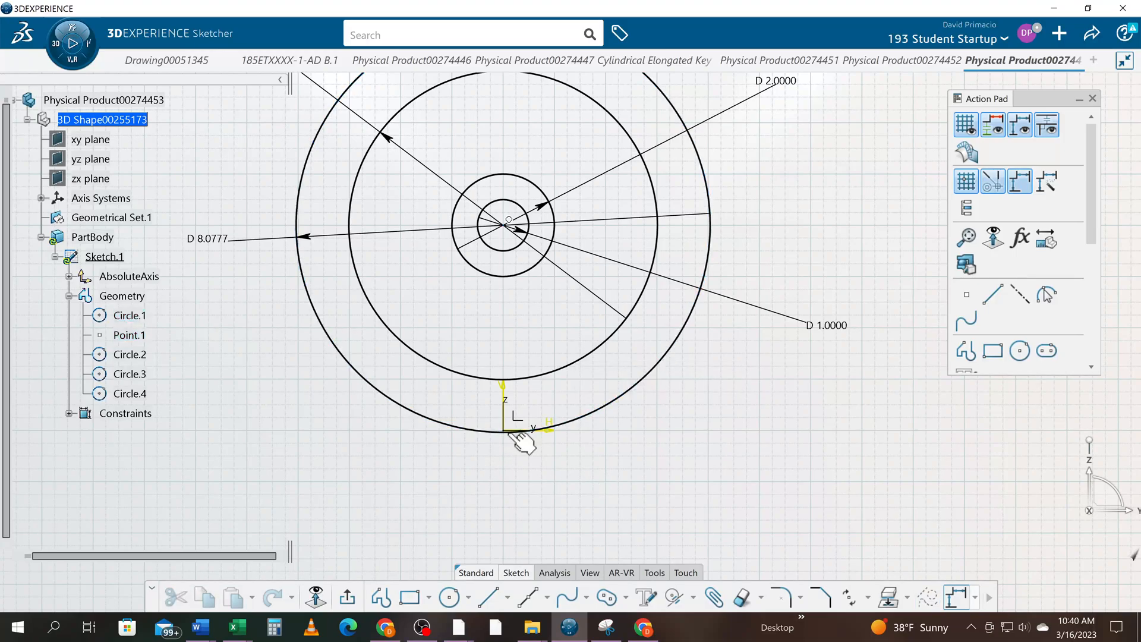
Step: Apply a Contact Constraint between the sketch origin and Point.1 to fix the circles' centre at the origin
middle_drag(491, 450, 480, 274)
middle_drag(410, 486, 559, 267)
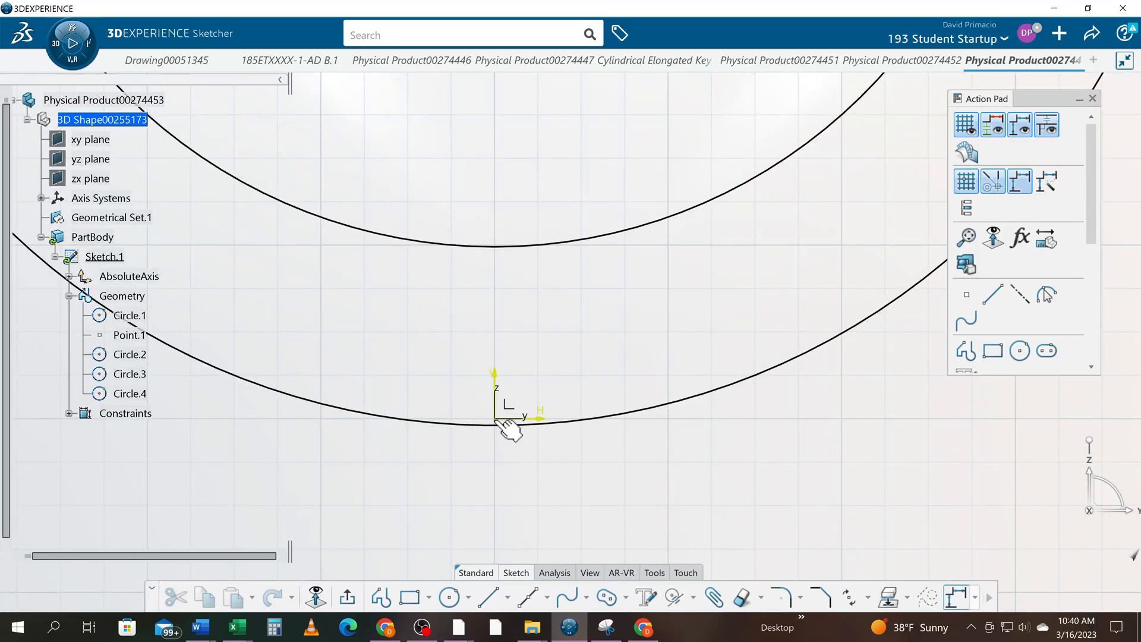
click(495, 422)
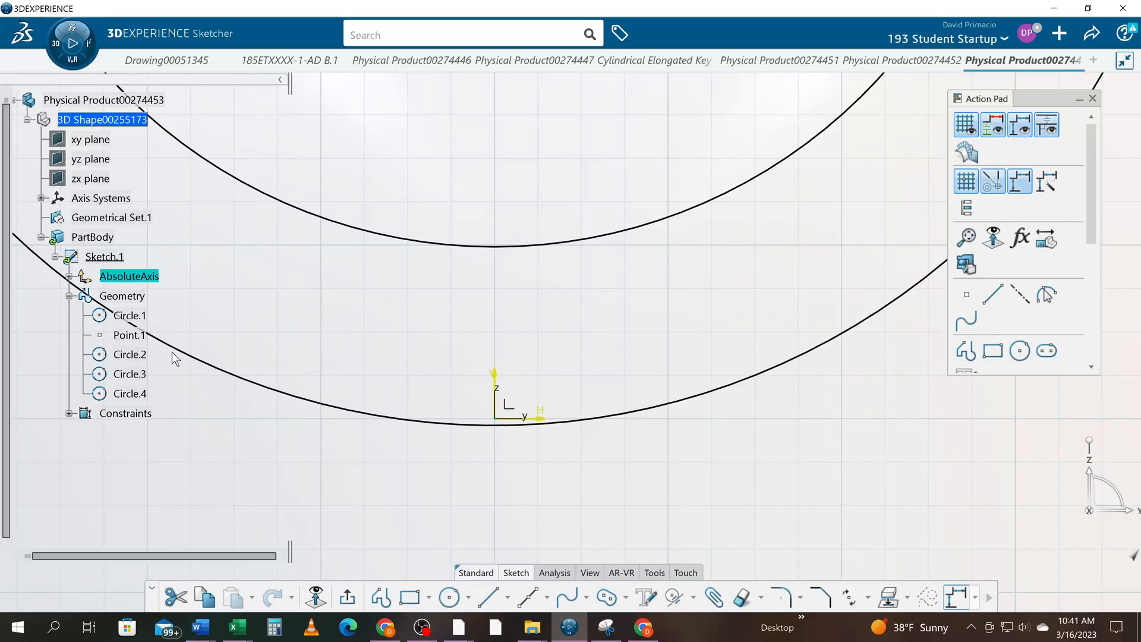
click(128, 334)
mouse_move(298, 456)
middle_down()
mouse_move(352, 488)
mouse_move(344, 511)
middle_up()
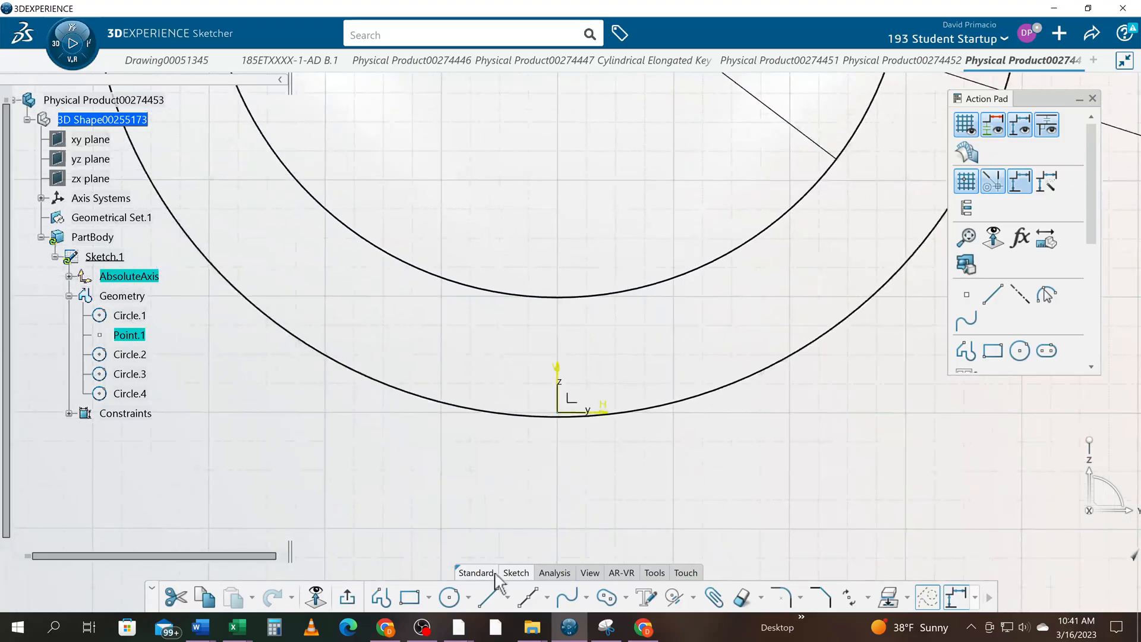
click(676, 602)
mouse_move(545, 457)
middle_down()
mouse_move(621, 359)
mouse_move(596, 443)
mouse_move(545, 433)
mouse_move(570, 440)
middle_up()
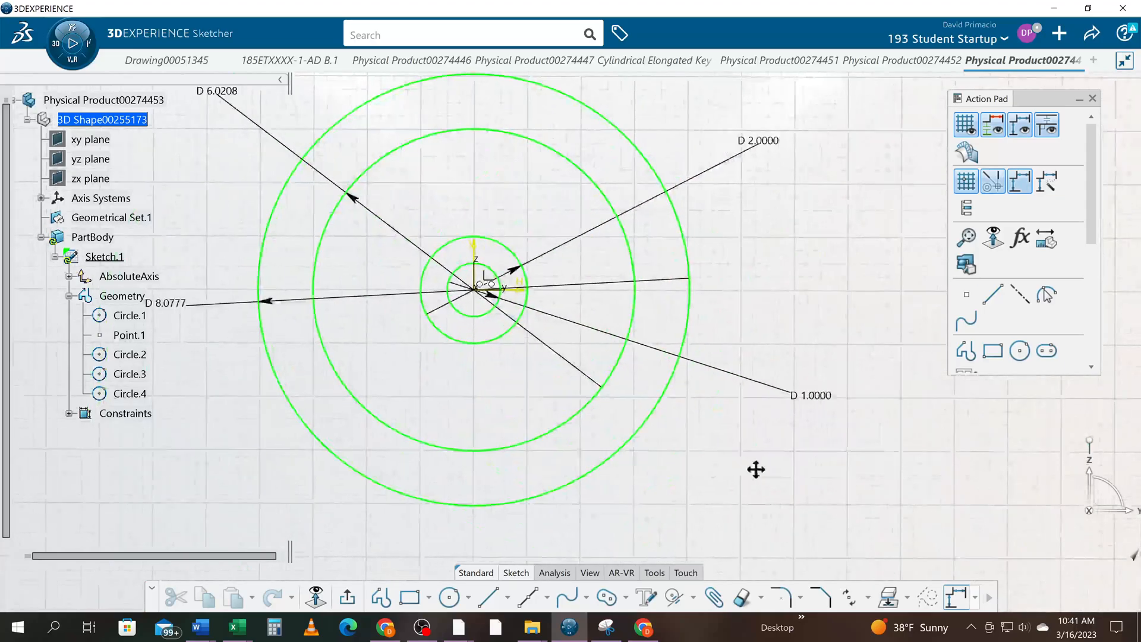
mouse_move(756, 469)
middle_down()
mouse_move(792, 481)
mouse_move(780, 490)
middle_up()
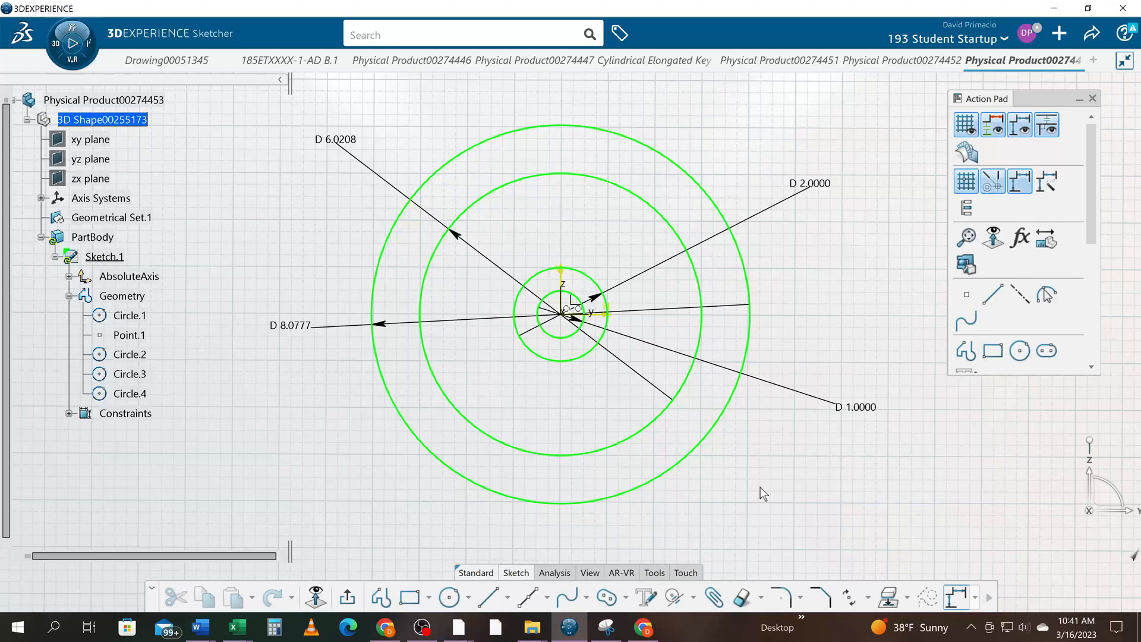
middle_drag(789, 497, 763, 495)
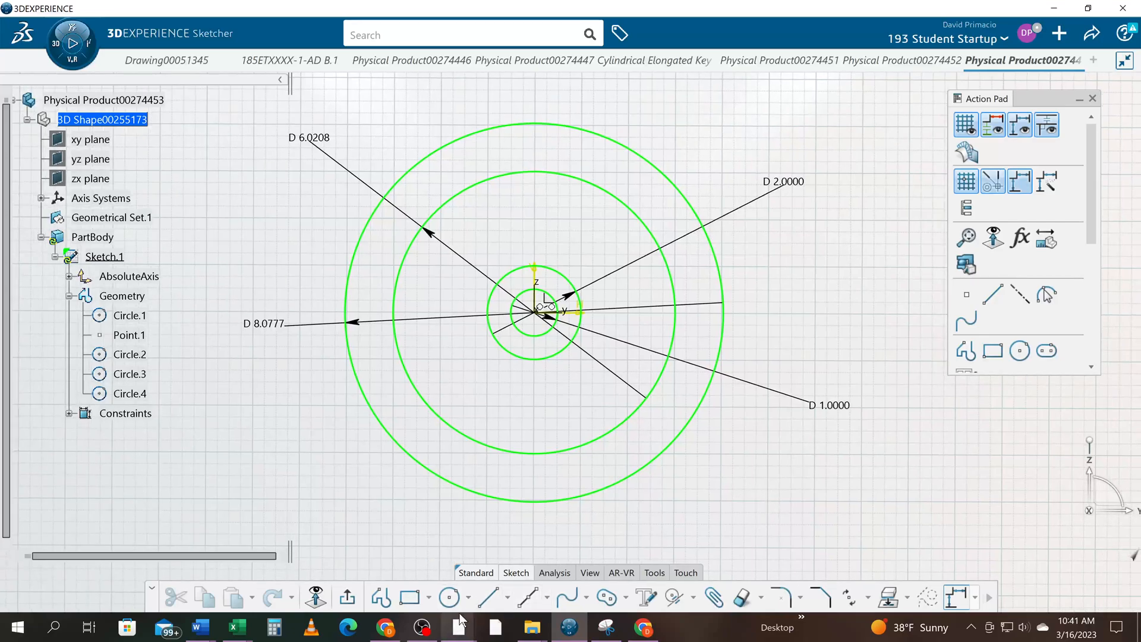
Step: Display the User Assistance for the Circle command in a floating panel and read its Creating Circles summary through to the See Also link
click(468, 597)
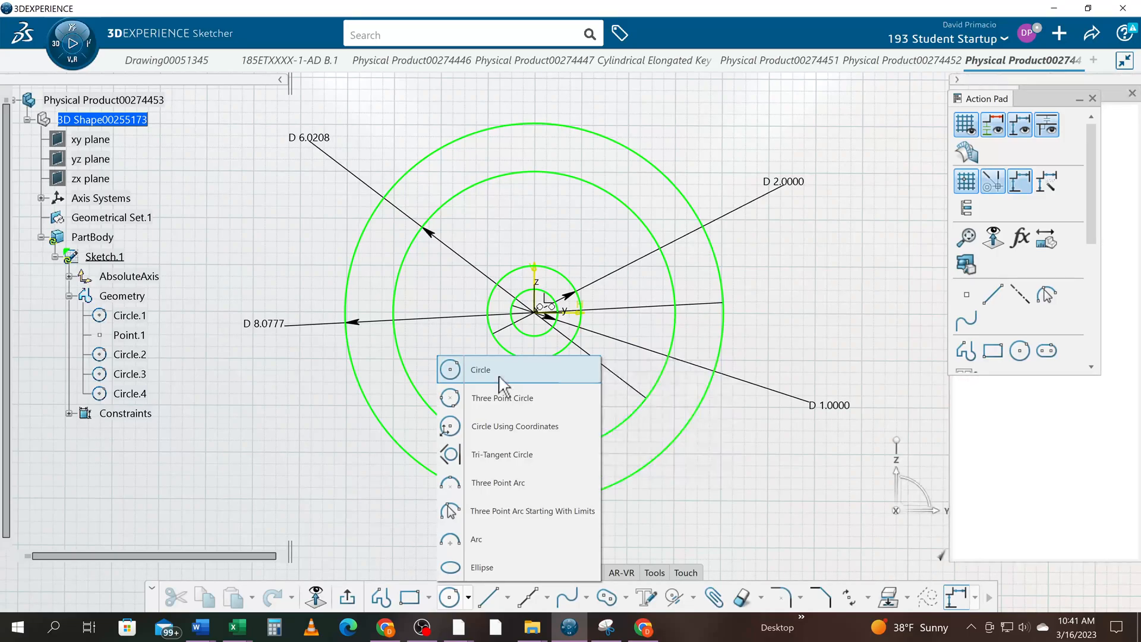
click(1080, 101)
click(1080, 100)
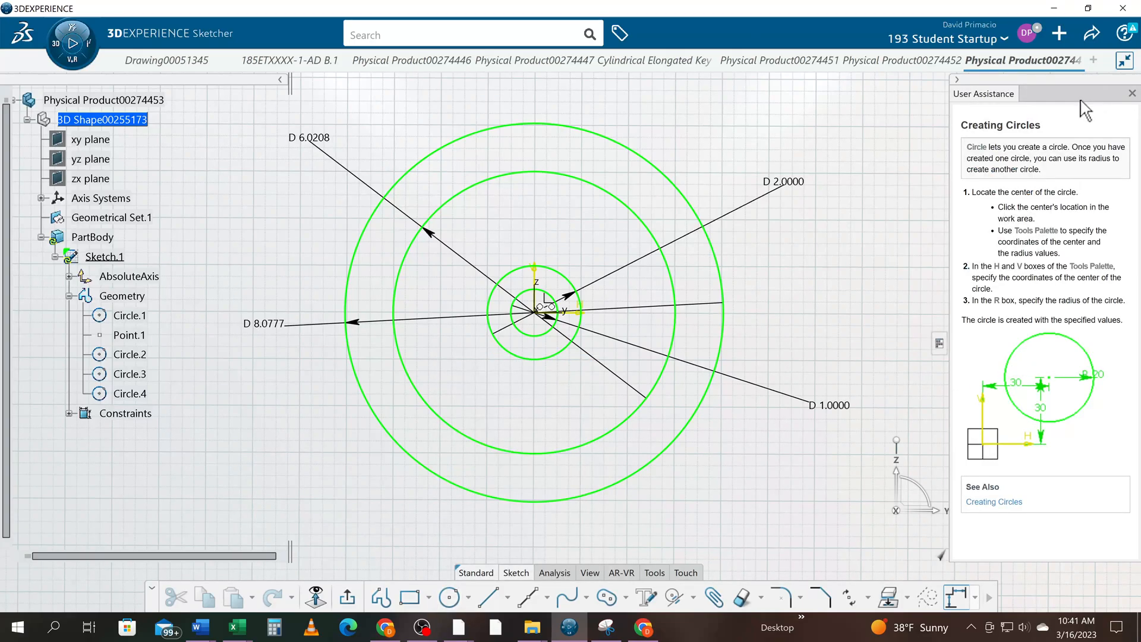
mouse_move(1023, 96)
mouse_down()
mouse_move(1036, 99)
mouse_move(1013, 94)
mouse_up()
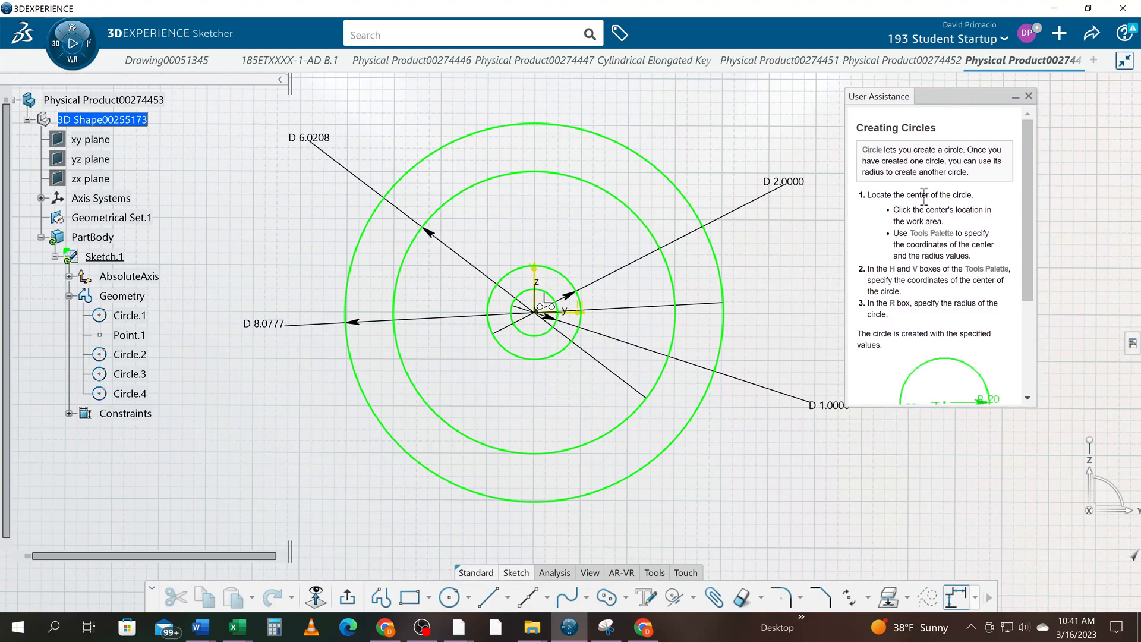
drag(1029, 299, 1013, 389)
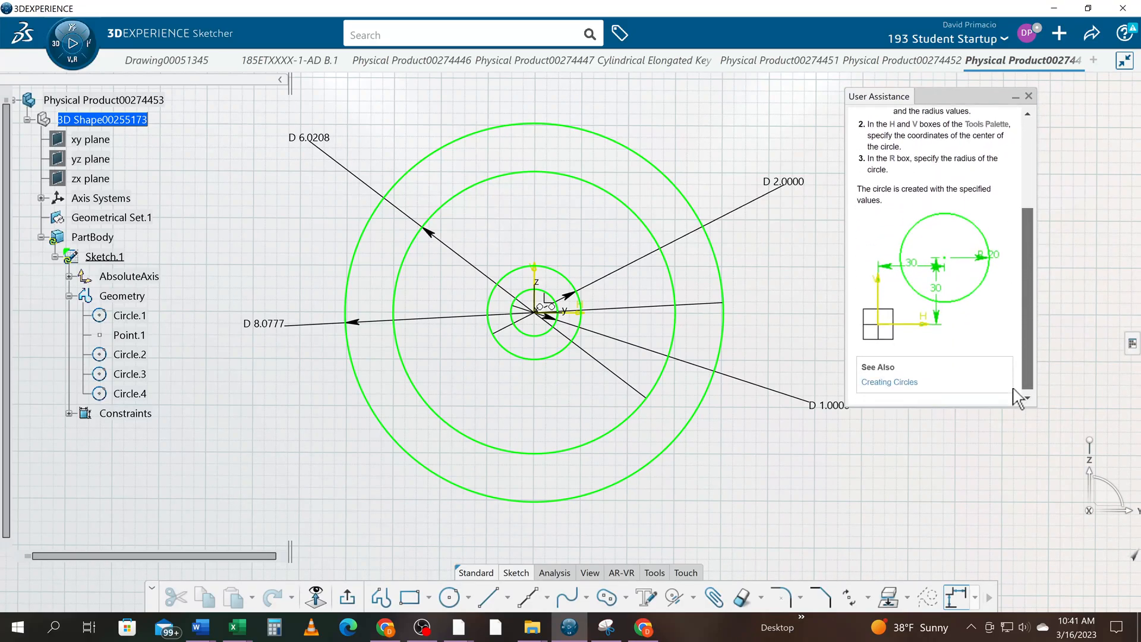
Step: Open the full Creating Circles help article in the web browser using the saved login, and hide its contents tree
click(887, 383)
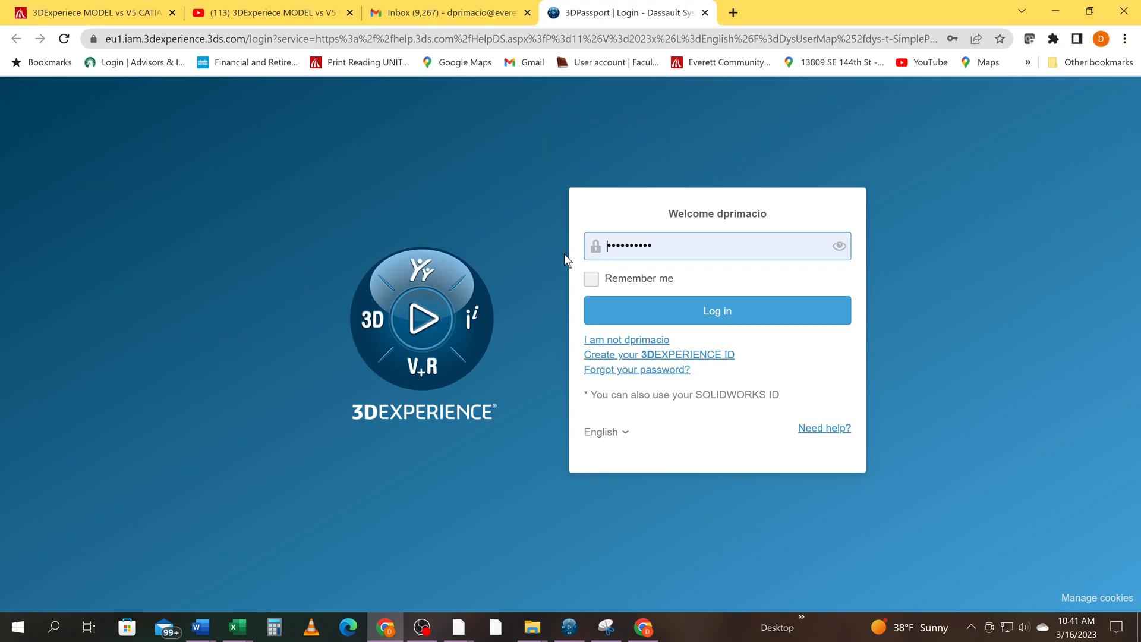
click(683, 319)
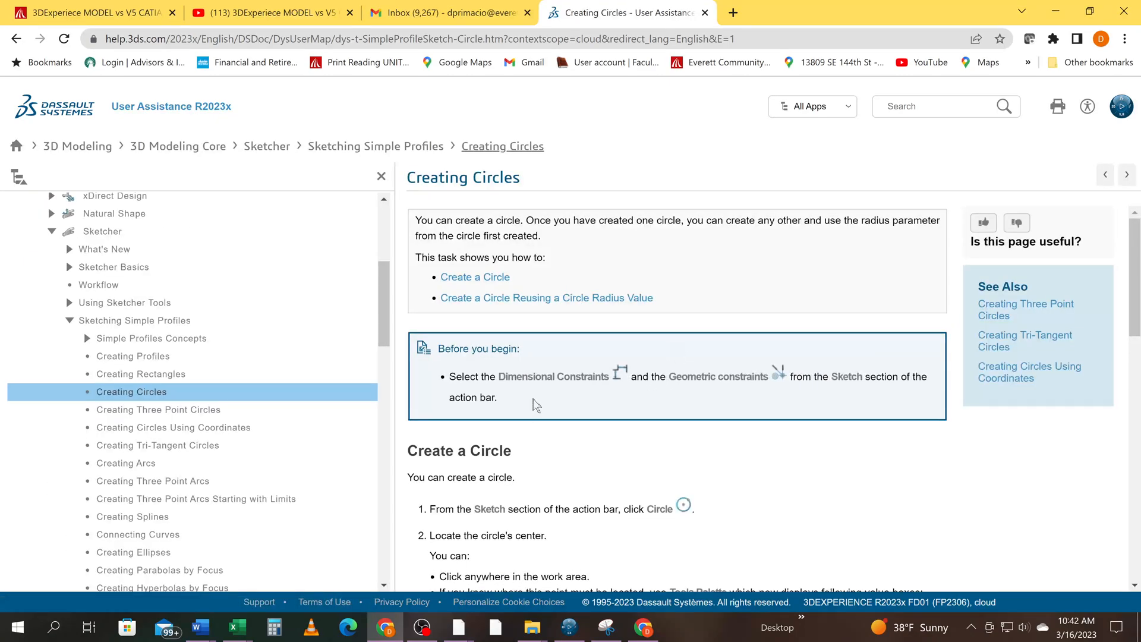
scroll(161, 321, down, 5)
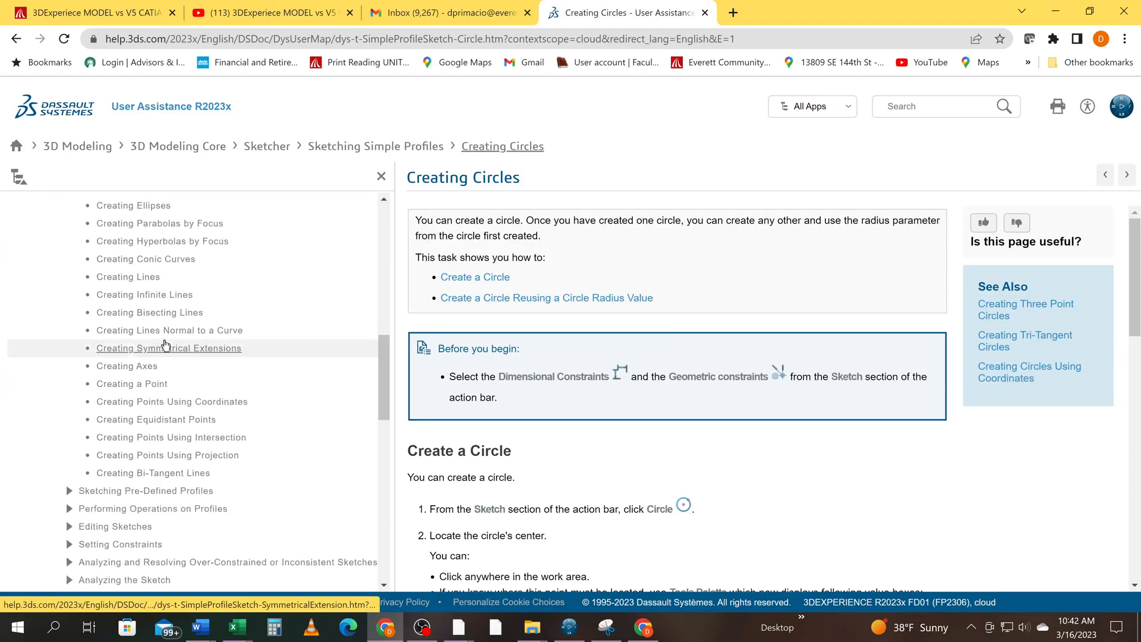
scroll(169, 535, up, 10)
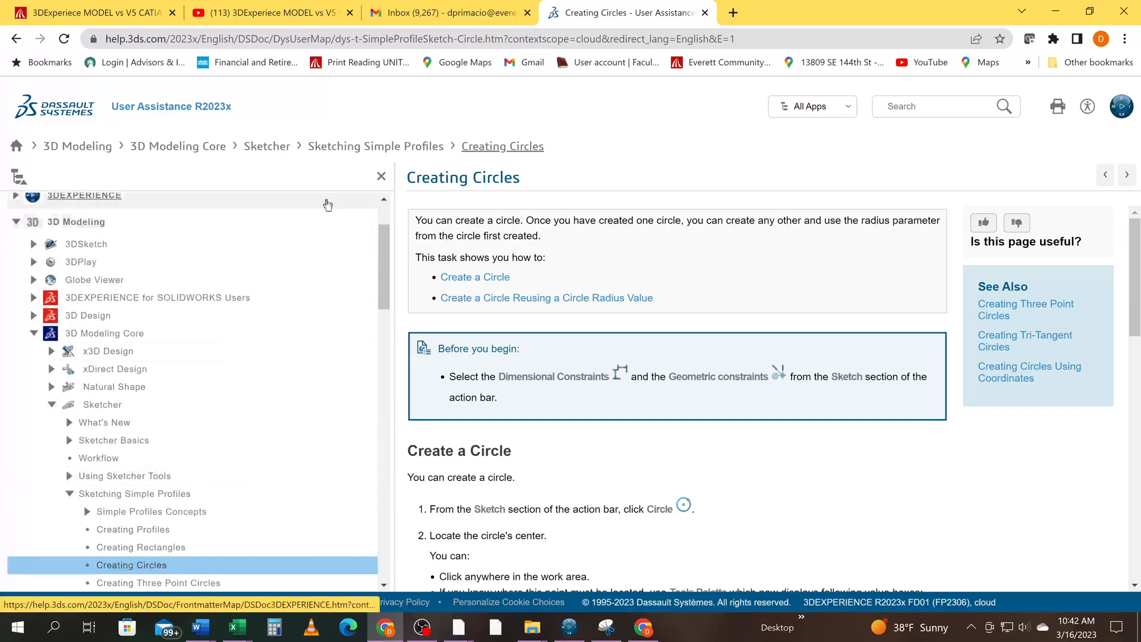
click(381, 177)
Step: Examine the article's Create a Circle instructions, including the H, V and R value boxes and the example figure
scroll(568, 342, down, 6)
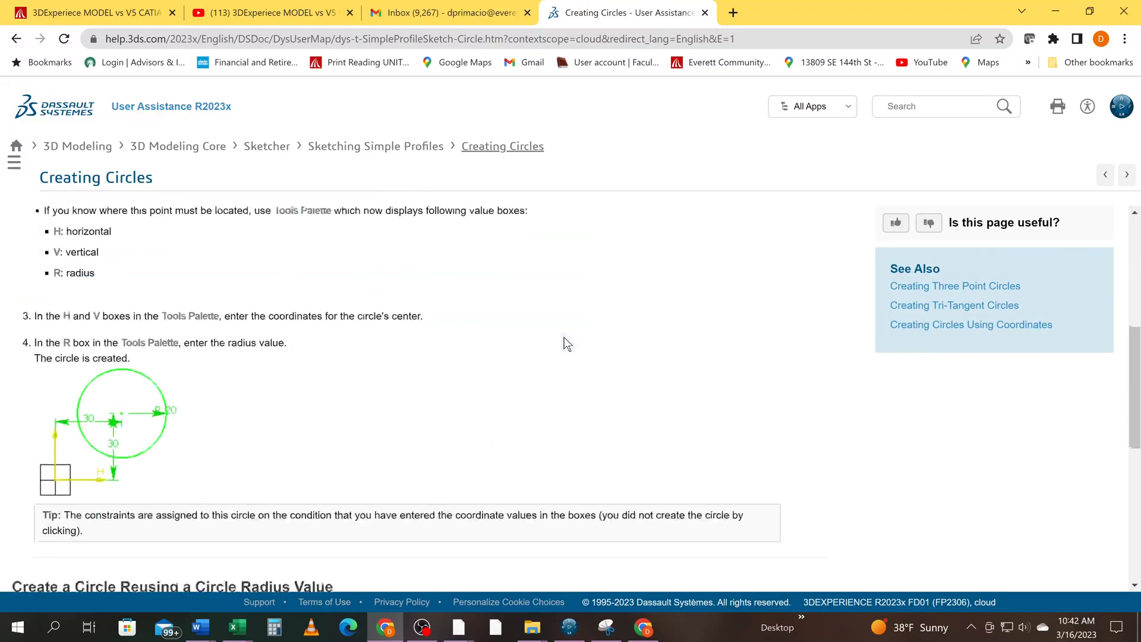
scroll(567, 341, up, 3)
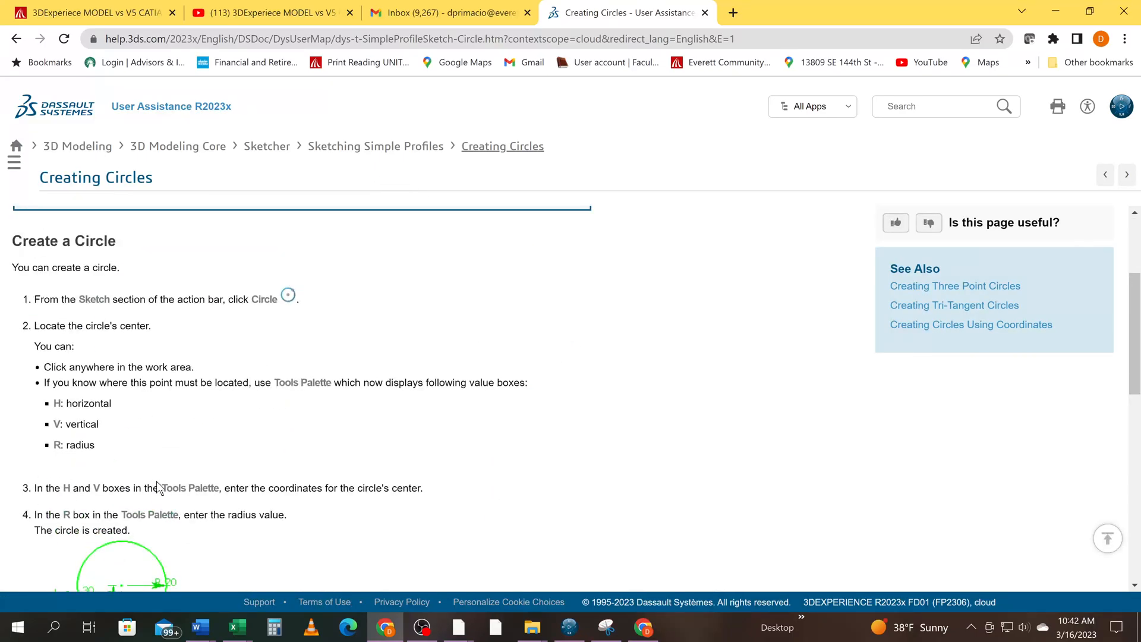
scroll(597, 394, down, 3)
scroll(597, 394, up, 3)
scroll(597, 392, down, 2)
scroll(597, 392, down, 1)
scroll(597, 392, up, 3)
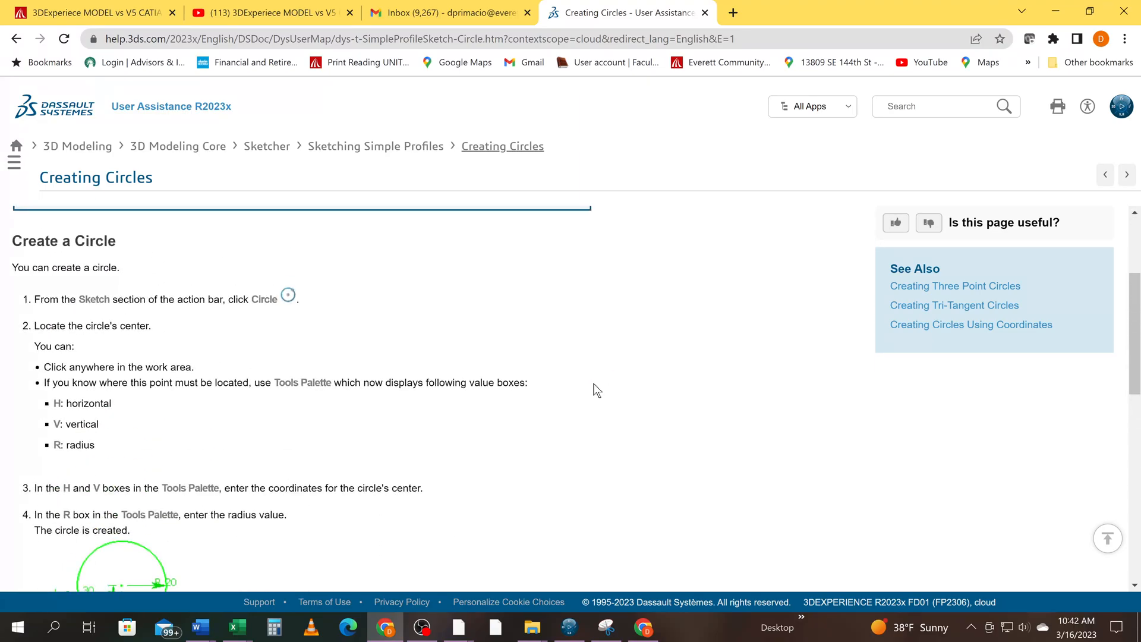